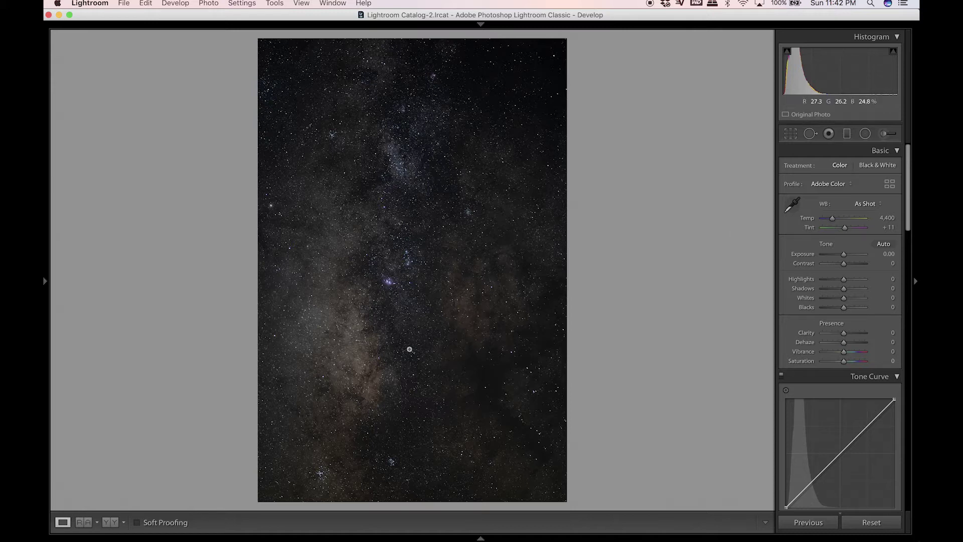
Compare the finished edit with the unedited photo and inspect the stars at 1:1.
mouse_move(520, 535)
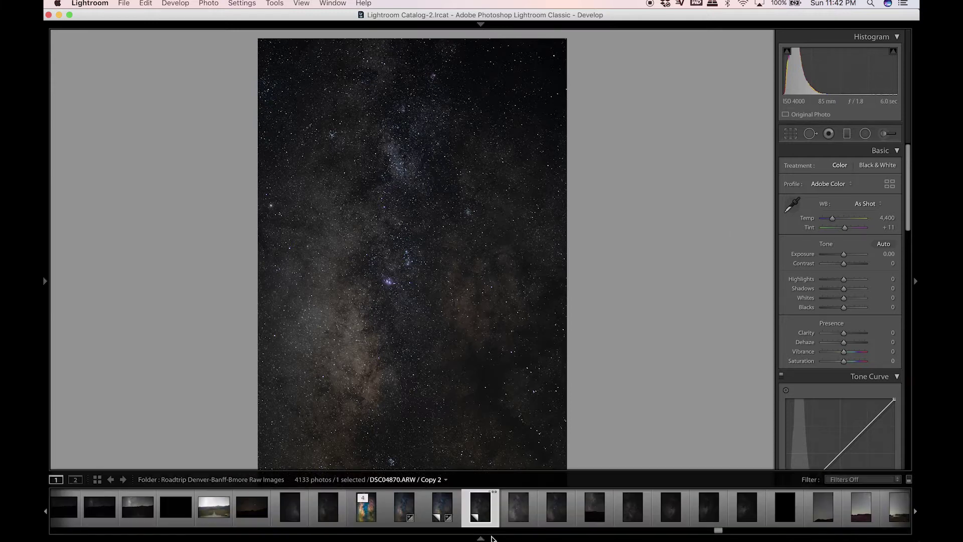
left_click(367, 510)
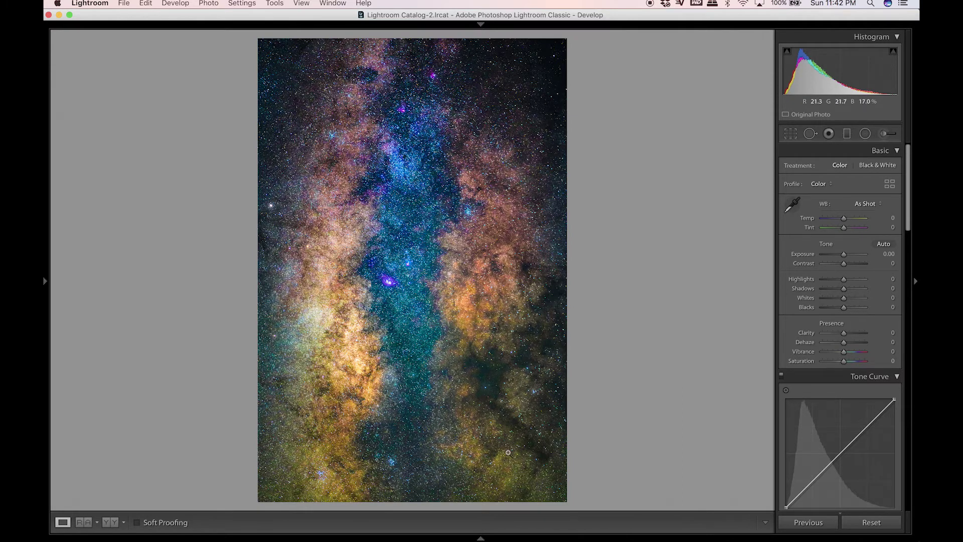
mouse_move(486, 535)
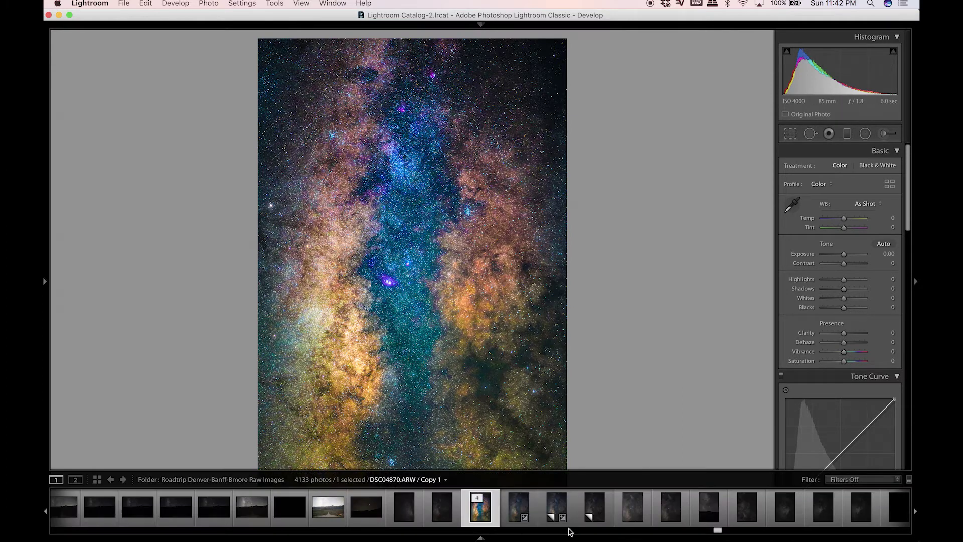
left_click(595, 509)
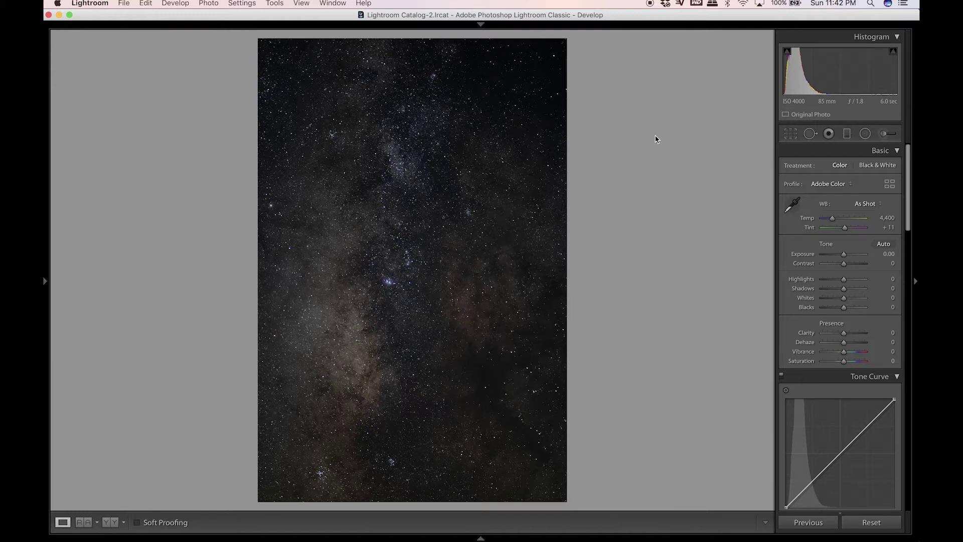
left_click(481, 537)
left_click(483, 279)
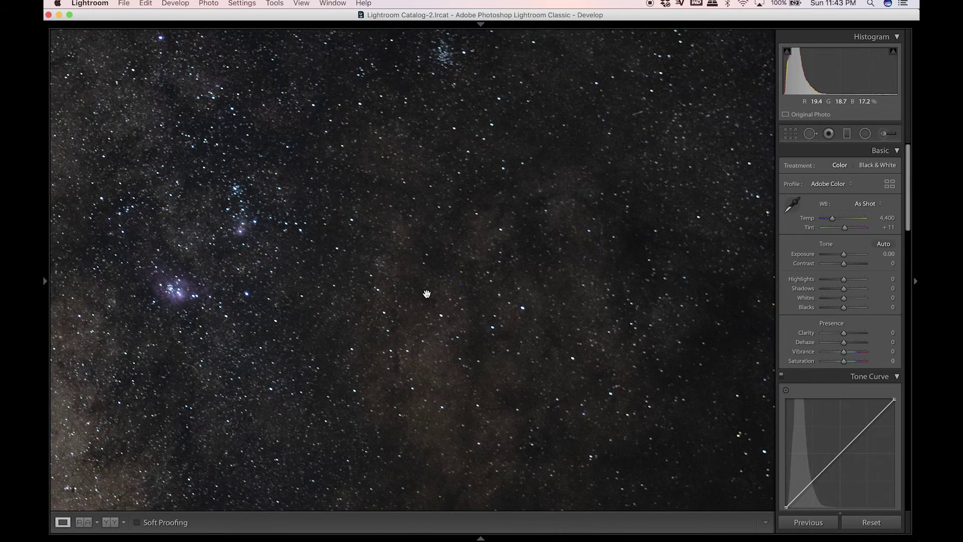
left_click(572, 276)
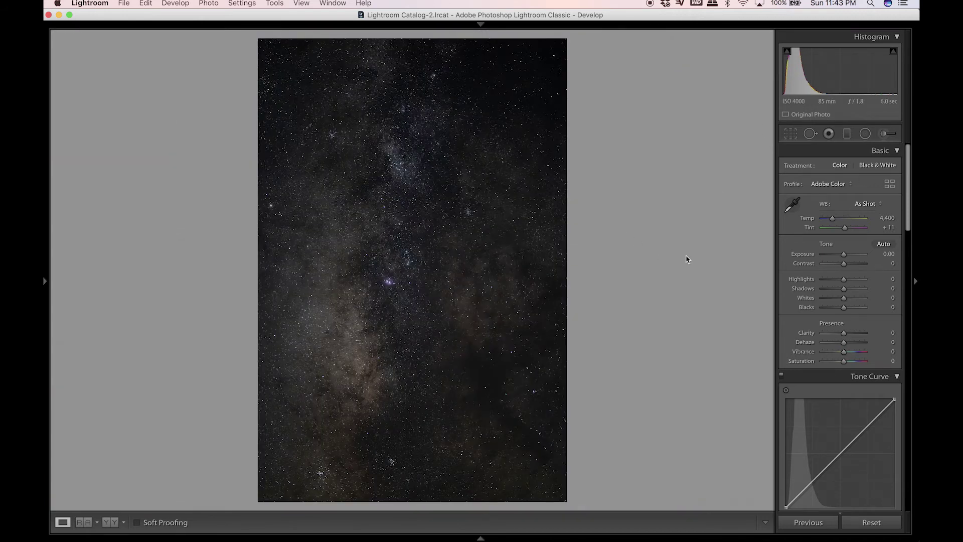
Set rough Basic values: highlights −56, shadows +37, whites +57, blacks, contrast −28, vibrance +56, dehaze.
left_click(832, 280)
left_click_drag(844, 288, 853, 290)
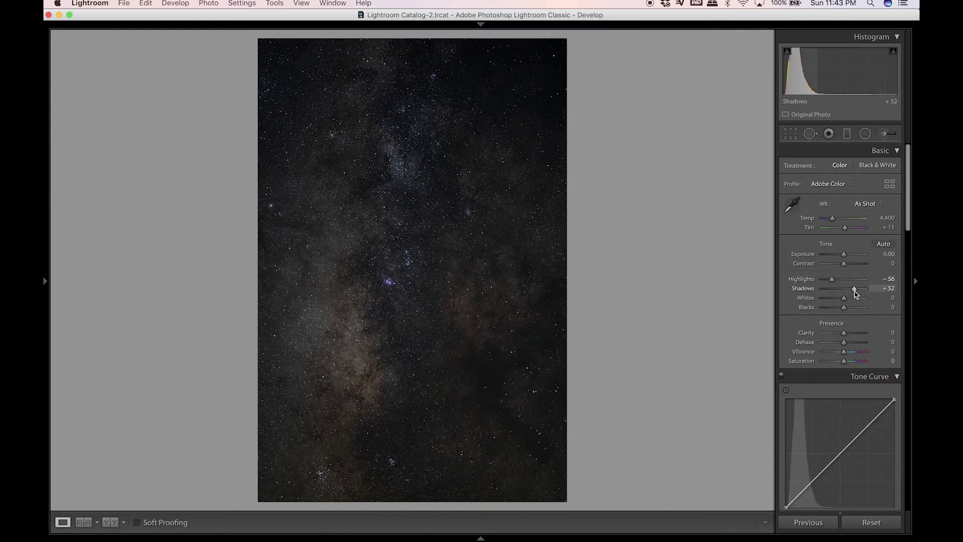
left_click(855, 298)
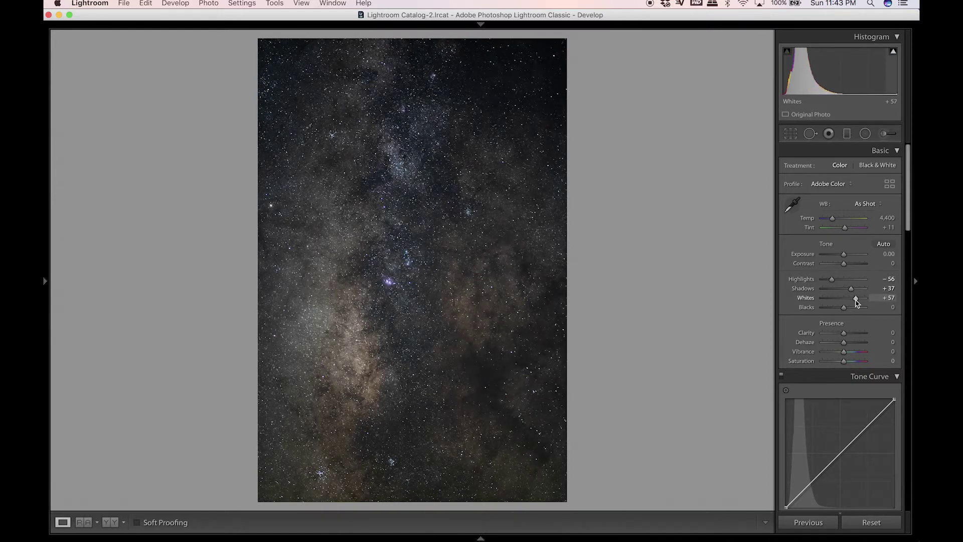
left_click_drag(843, 308, 838, 308)
left_click(840, 263)
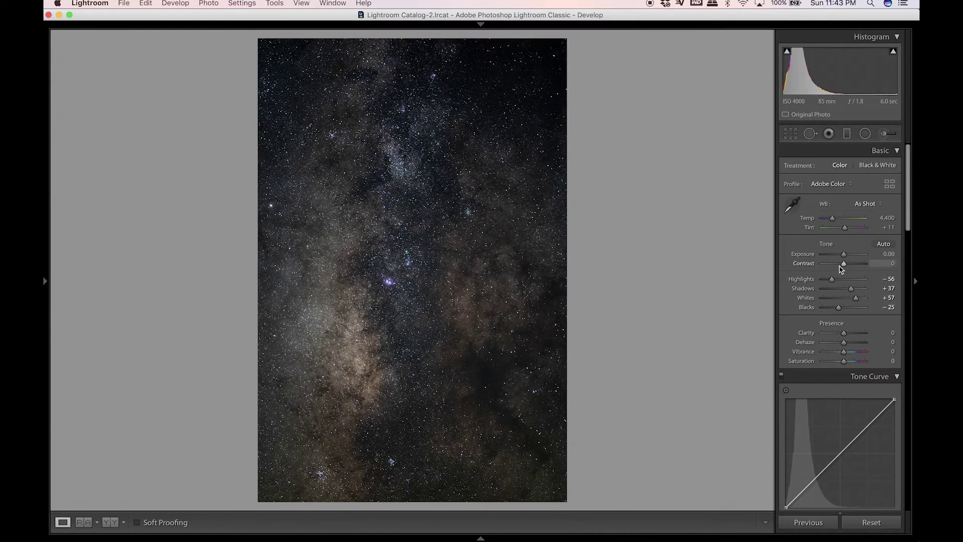
mouse_move(845, 355)
left_mouse_down()
mouse_move(854, 351)
mouse_move(848, 343)
left_mouse_up()
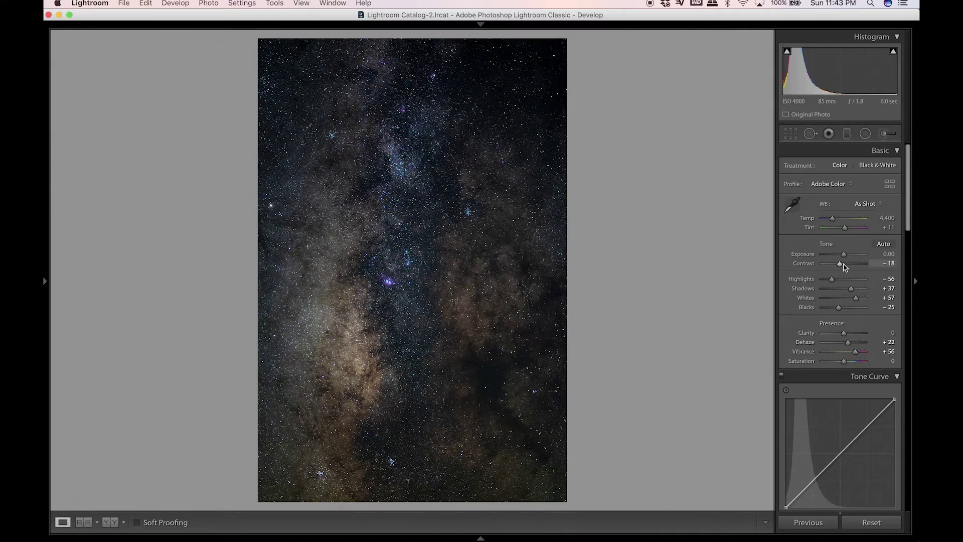
left_click_drag(843, 265, 840, 265)
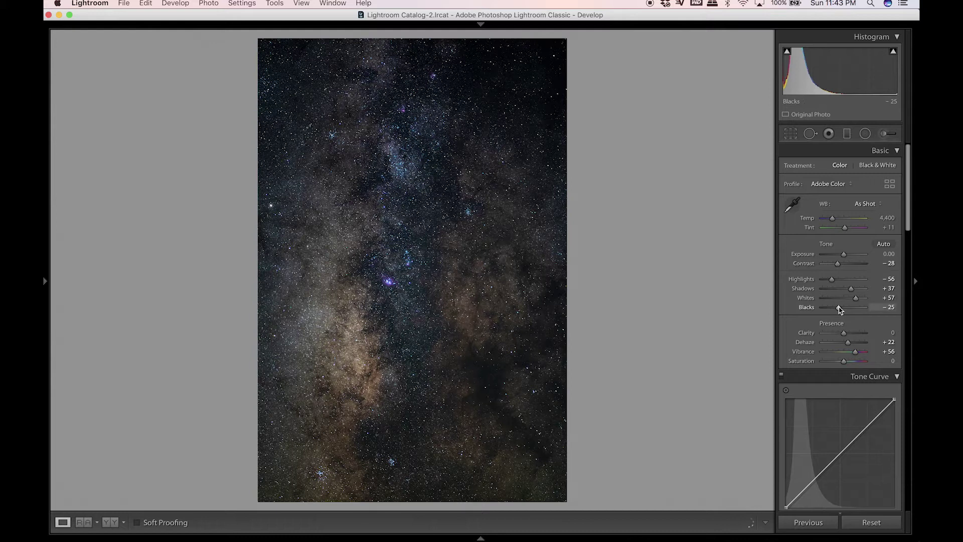
left_click_drag(838, 308, 840, 307)
Fine-tune the whites to +72 and pull the highlights down to −83.
scroll(843, 380, "down", 2)
scroll(842, 376, "down", 8)
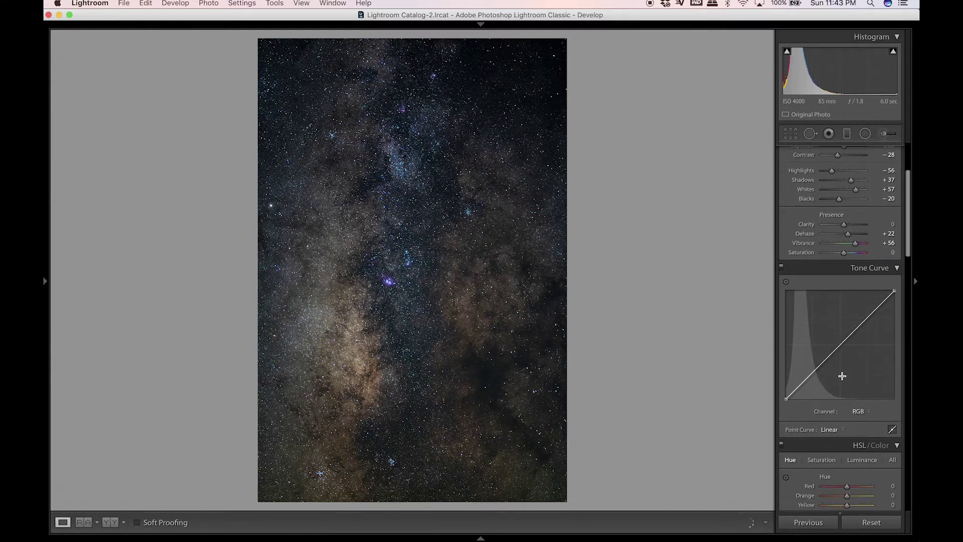
scroll(846, 299, "up", 5)
scroll(847, 280, "down", 1)
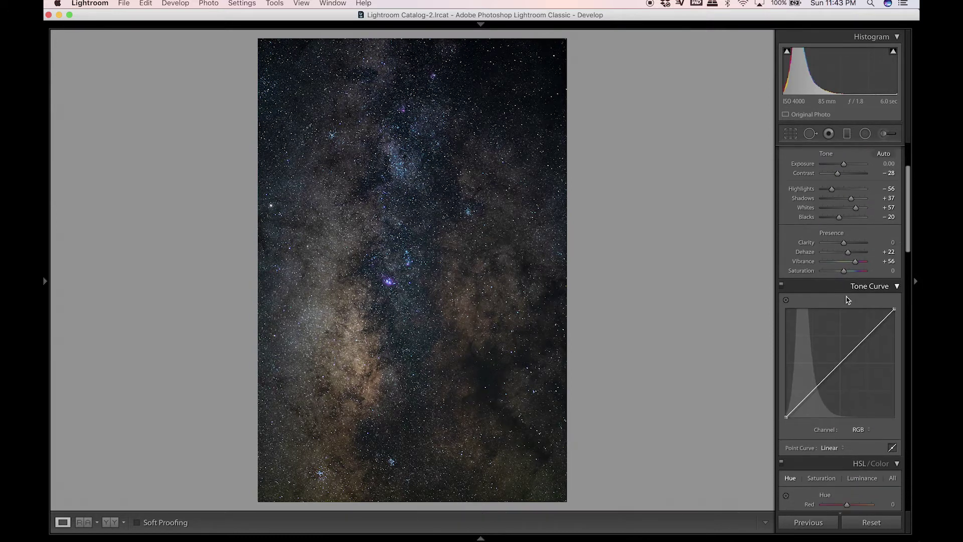
key("Up")
key("Up")
key("Up")
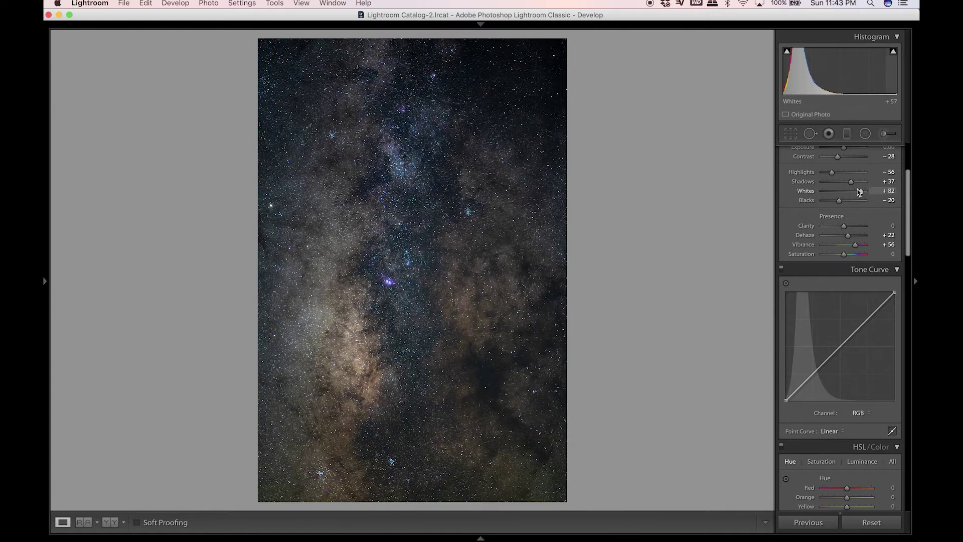
key("Down")
key("Down")
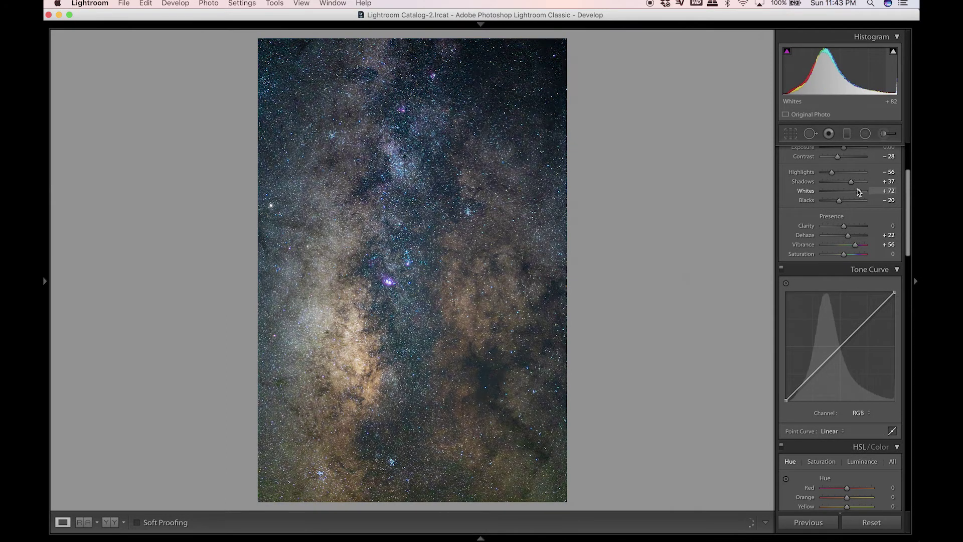
scroll(855, 241, "up", 1)
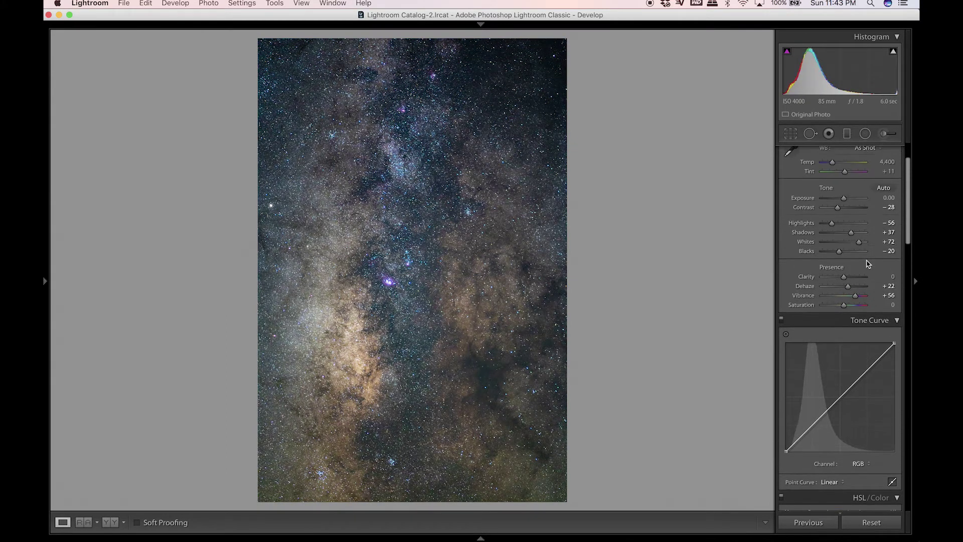
left_click_drag(831, 223, 825, 223)
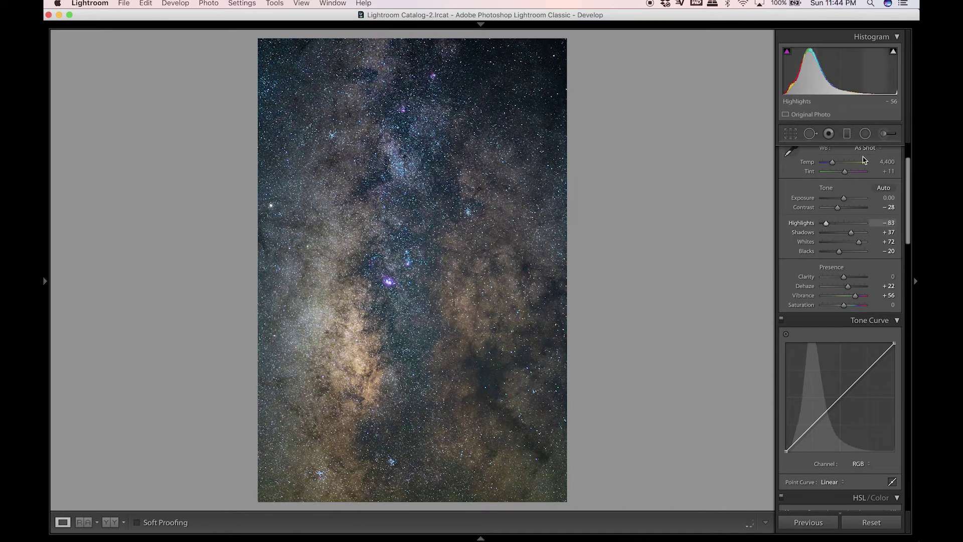
Add graduated burn filters at −0.40 exposure on the right and left edges of the photo.
key("m")
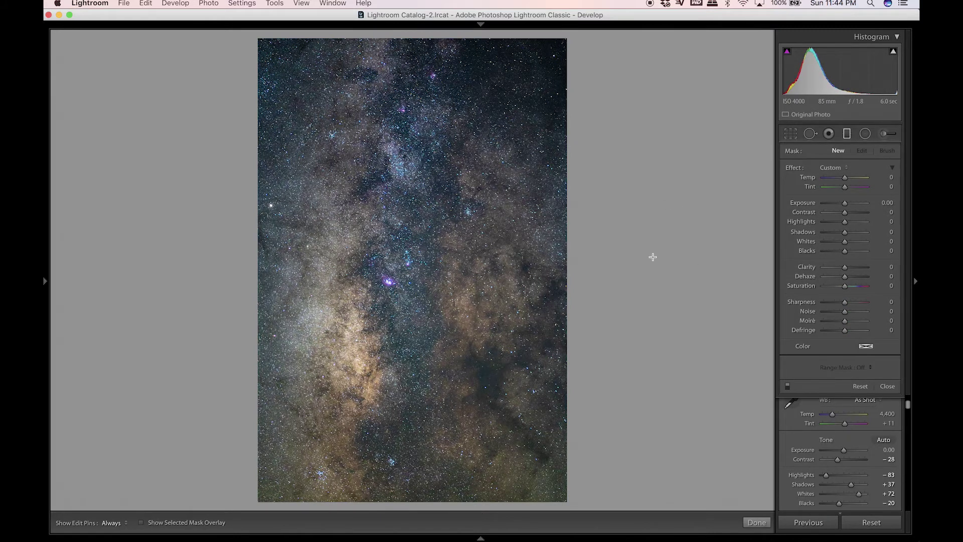
left_click_drag(563, 257, 439, 254)
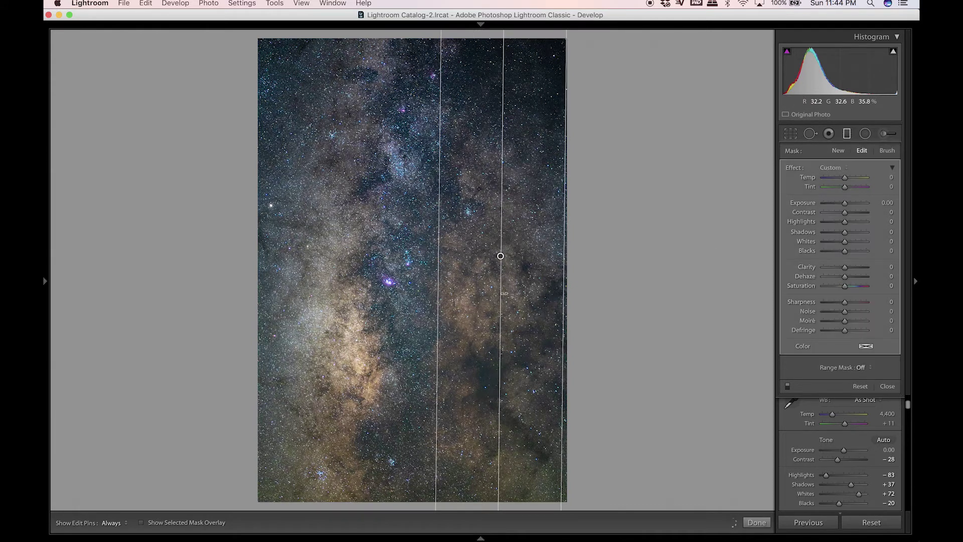
left_click_drag(502, 294, 502, 295)
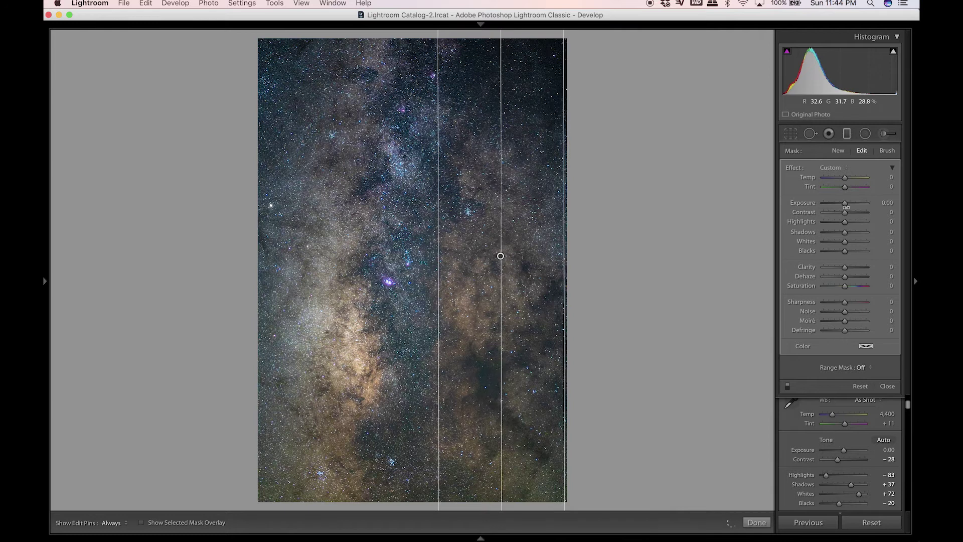
left_click_drag(846, 206, 843, 206)
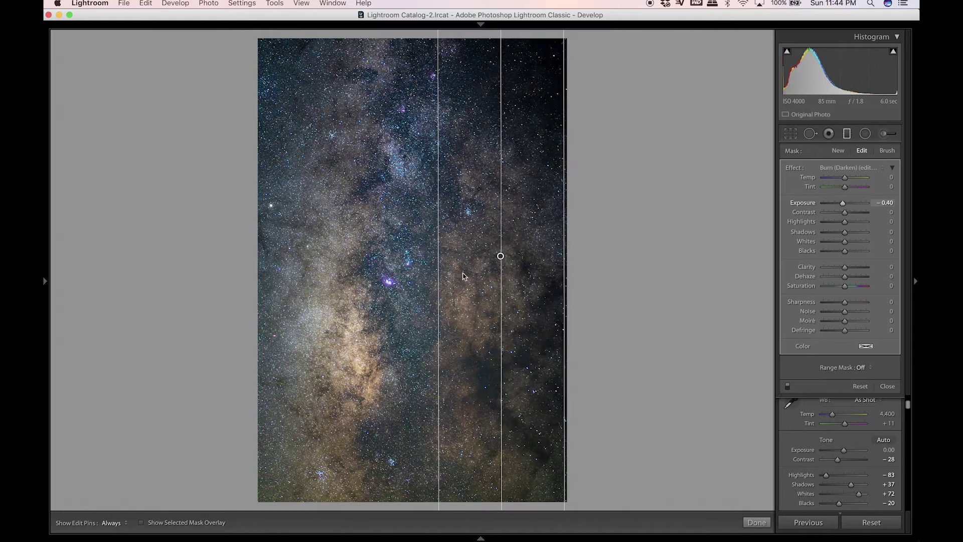
left_click_drag(303, 247, 373, 249)
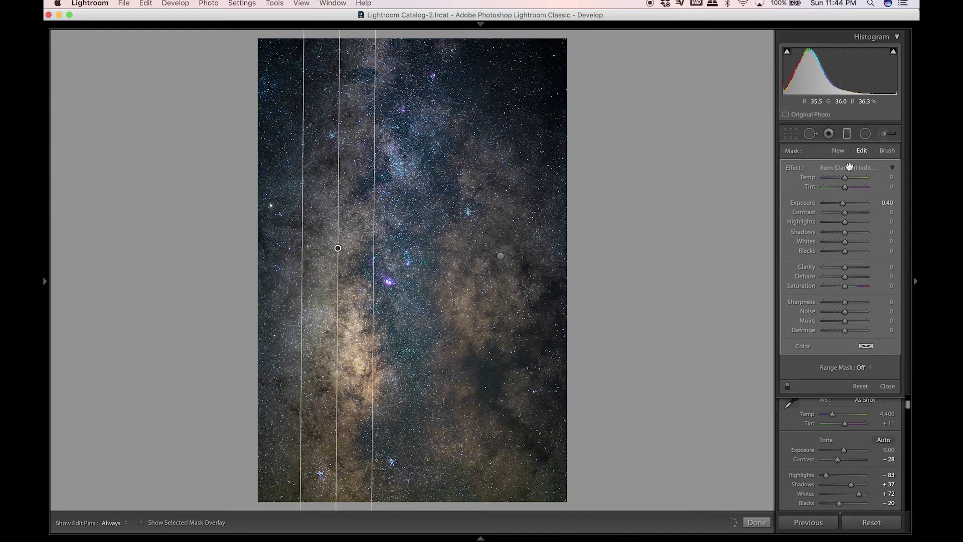
left_click(847, 134)
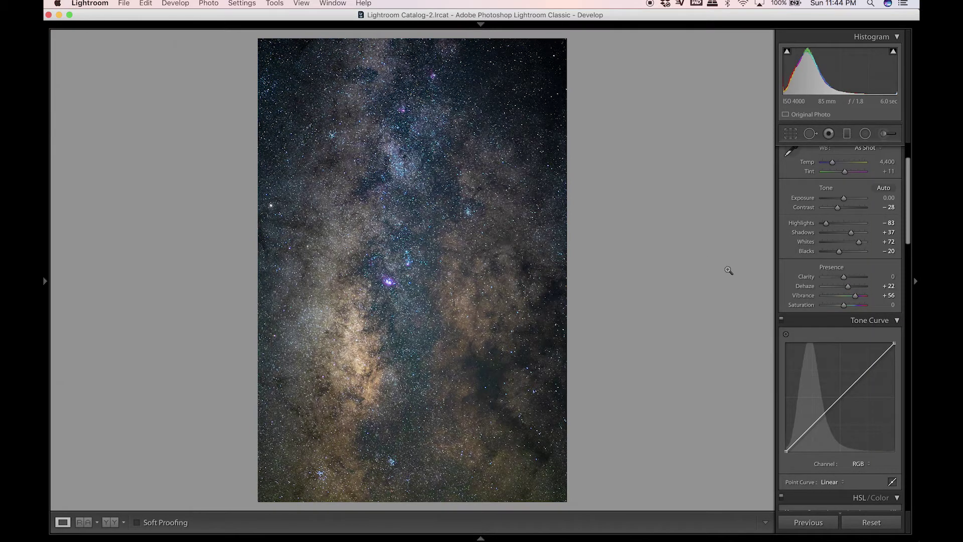
Raise HSL saturation: orange +58, yellow +45, green +45, blue +49, purple +49, magenta +20.
scroll(849, 296, "down", 3)
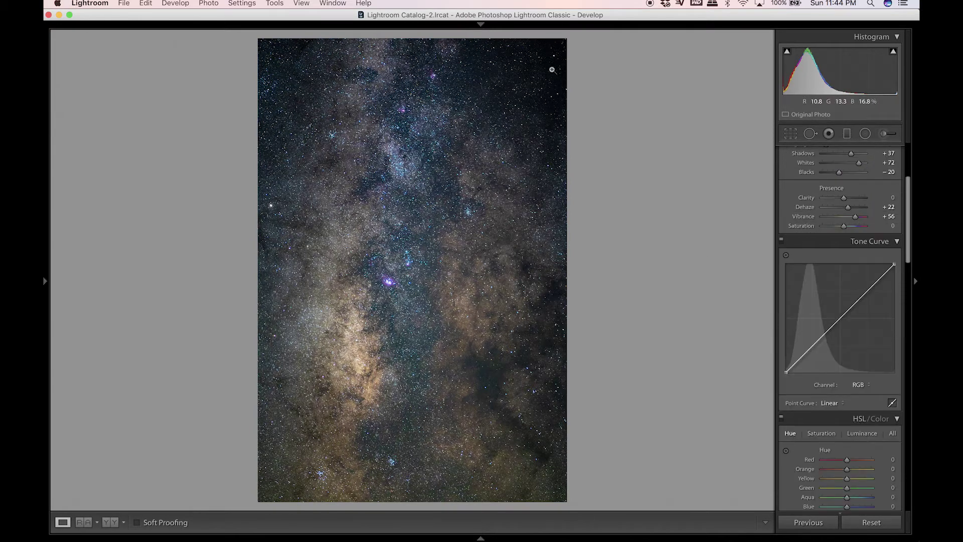
scroll(853, 326, "down", 3)
left_click(821, 355)
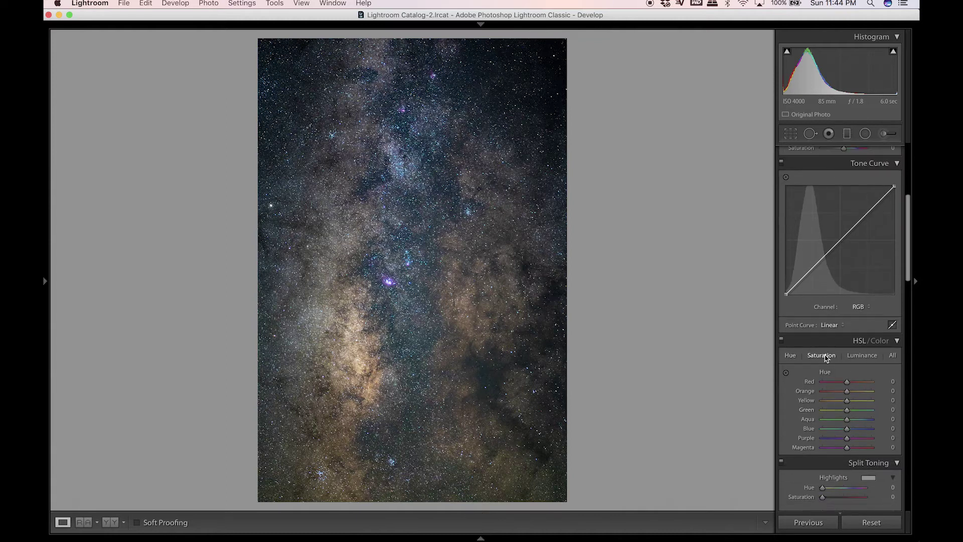
left_click_drag(847, 393, 861, 392)
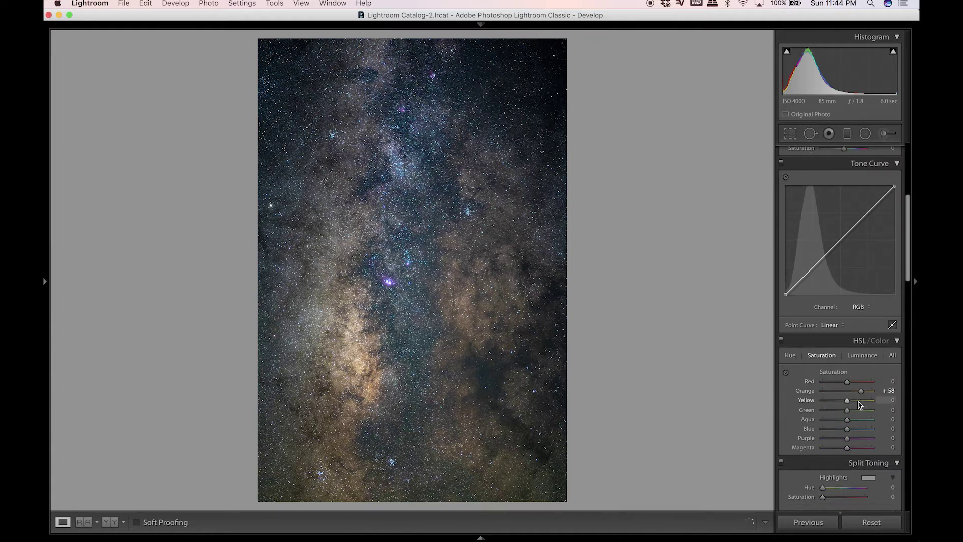
left_click(858, 400)
left_click(858, 410)
left_click(858, 428)
left_click(859, 438)
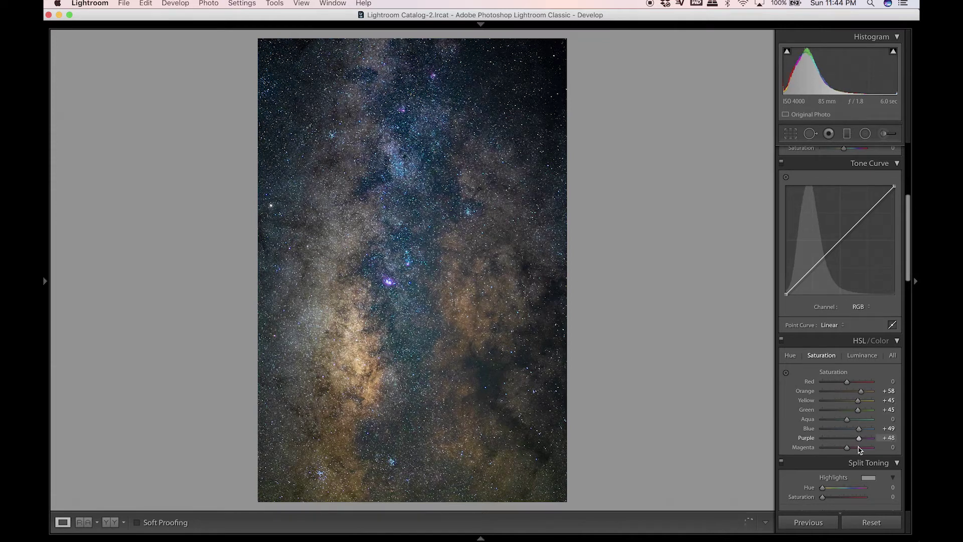
left_click(852, 447)
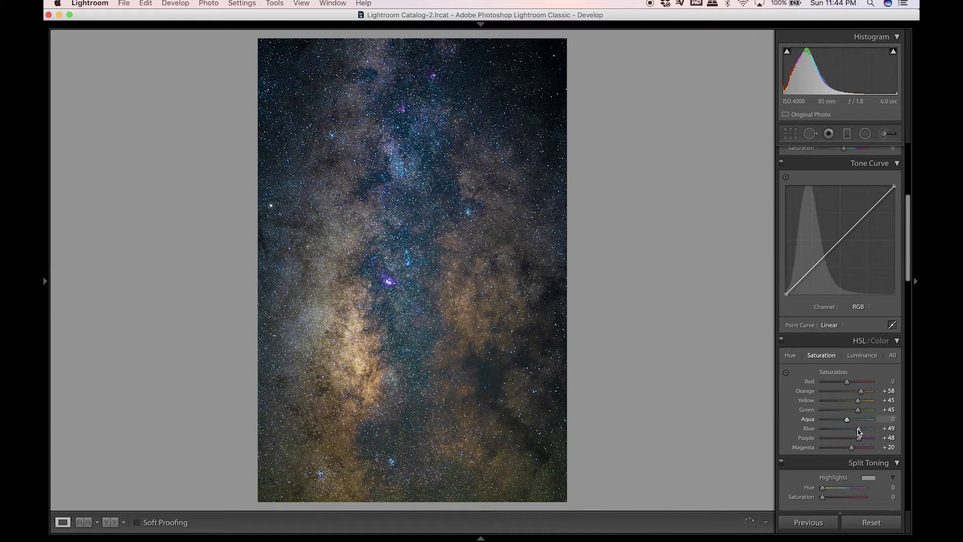
left_click(858, 439)
Set Yellow and Purple luminance to +42 and cool Temp to 4,350.
left_click(863, 356)
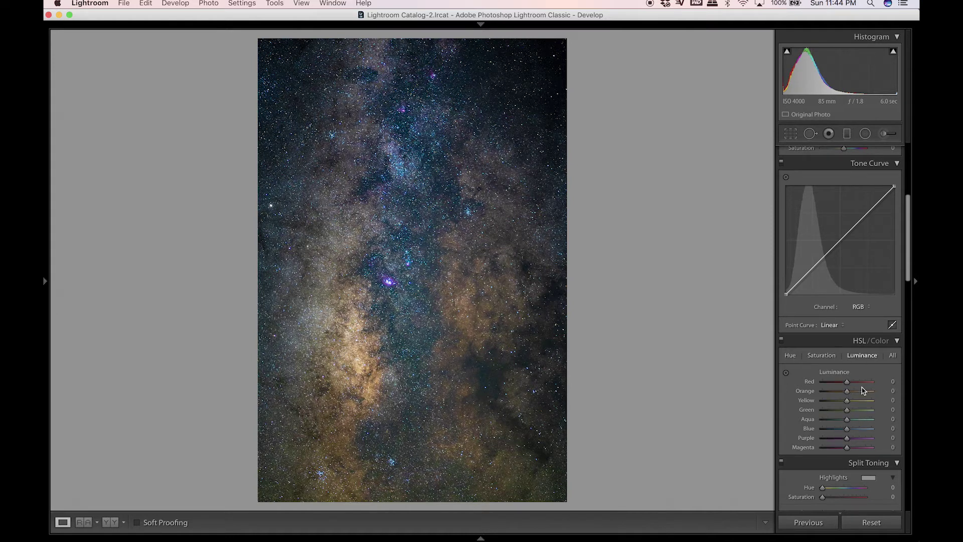
left_click(858, 401)
left_click(858, 438)
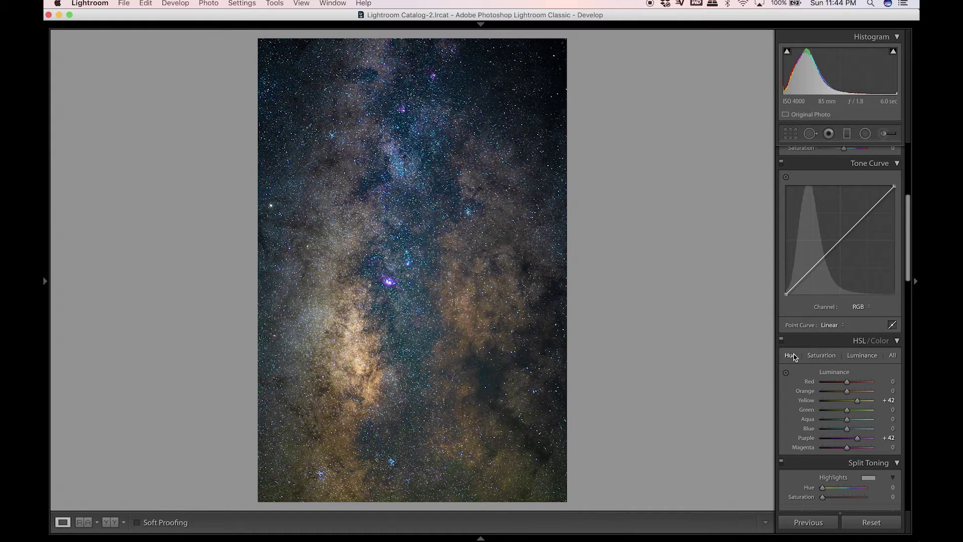
scroll(813, 348, "up", 5)
left_click_drag(832, 216, 832, 217)
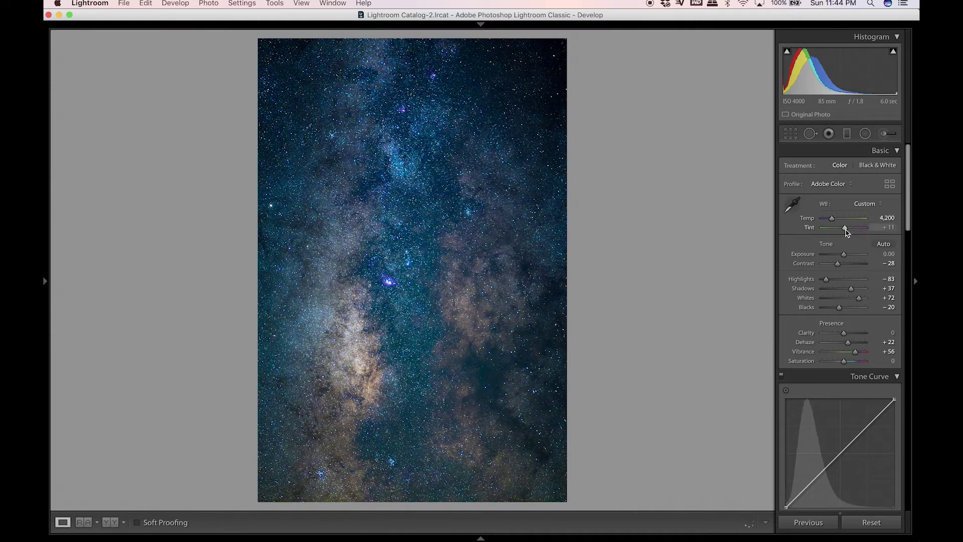
Settle the tint at +8 and raise dehaze from +22 to +27.
left_click_drag(845, 227, 846, 232)
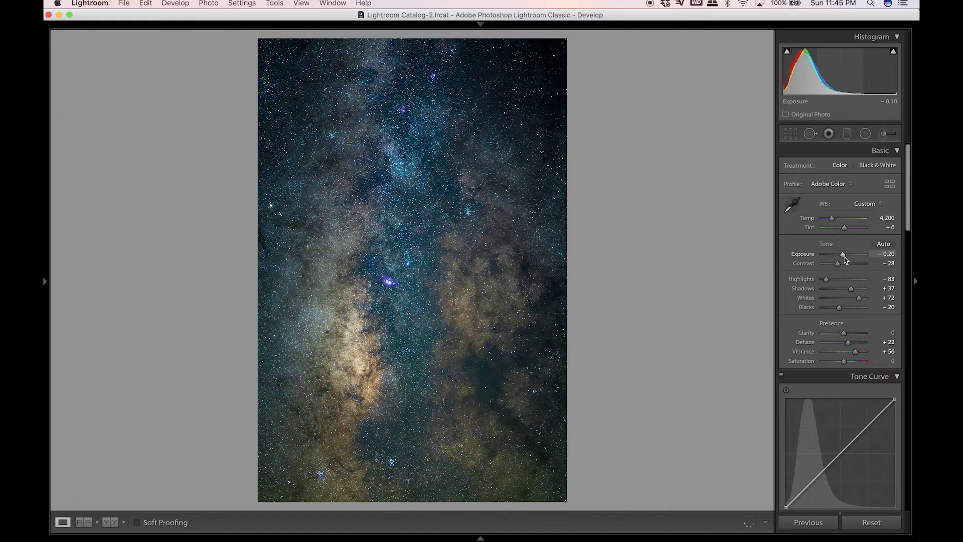
left_click_drag(844, 228, 848, 232)
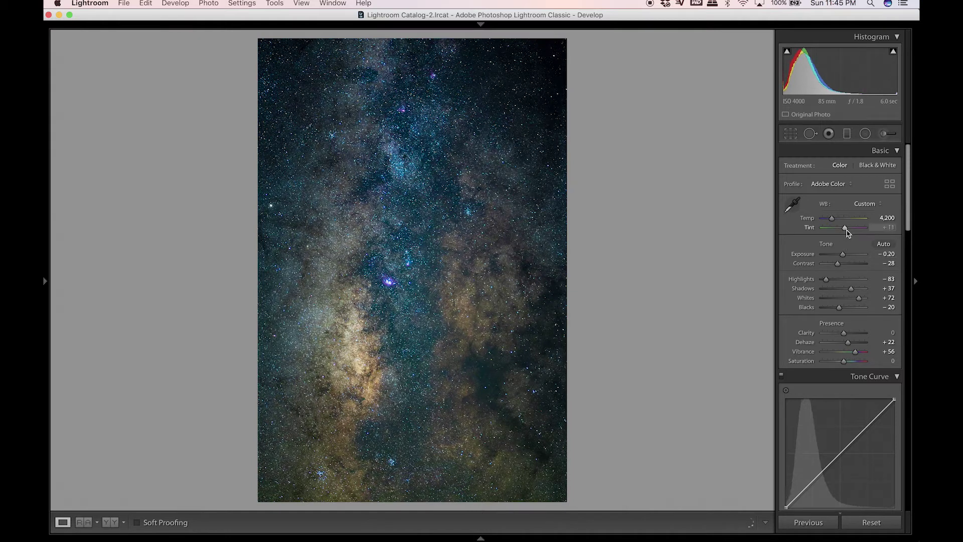
scroll(870, 226, "down", 1)
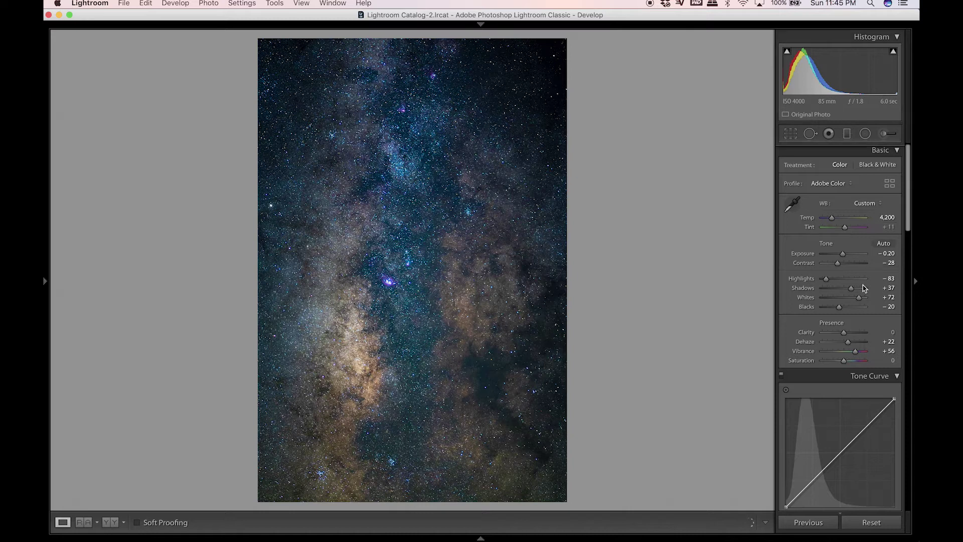
left_click(891, 219)
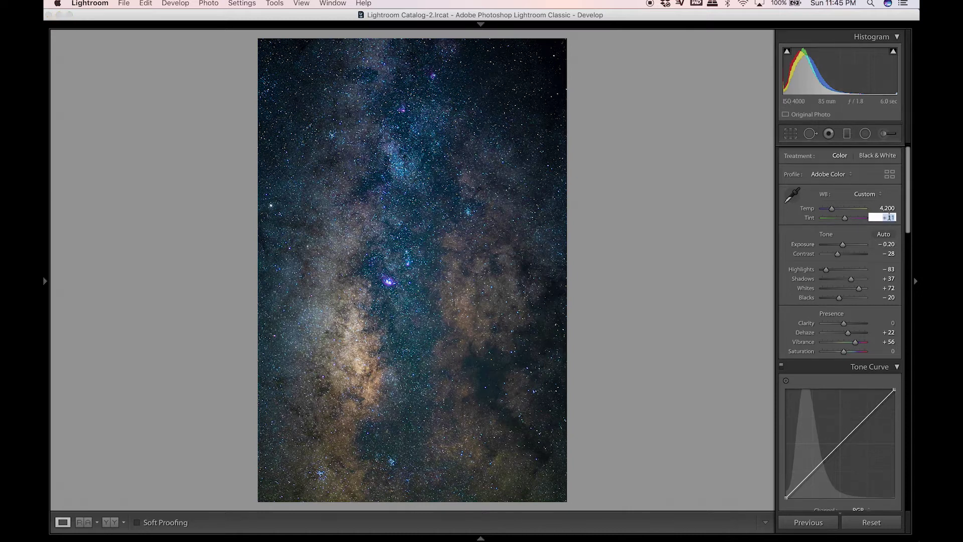
key("Return")
left_click_drag(847, 333, 850, 335)
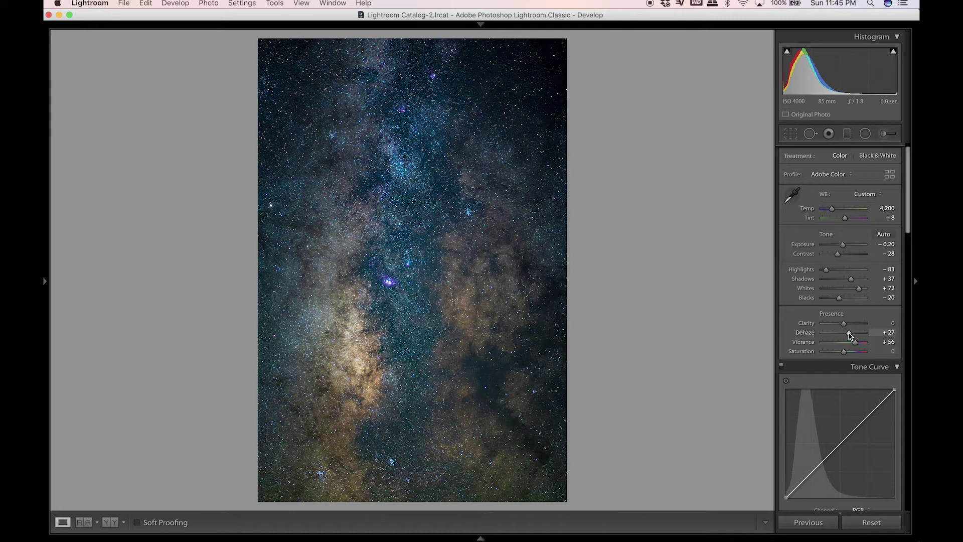
Try a Blue hue shift, undo it, and view the photo without its edits.
scroll(850, 335, "down", 12)
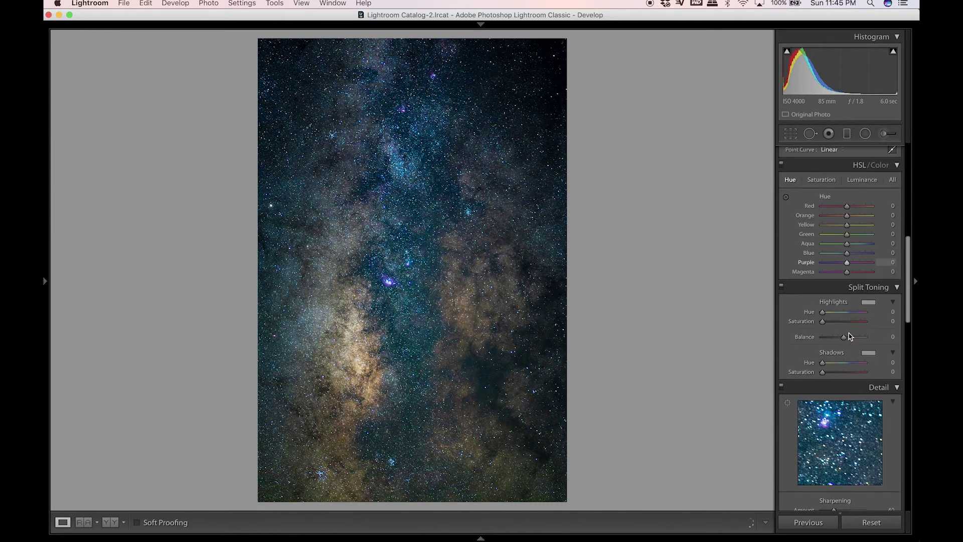
scroll(849, 333, "up", 3)
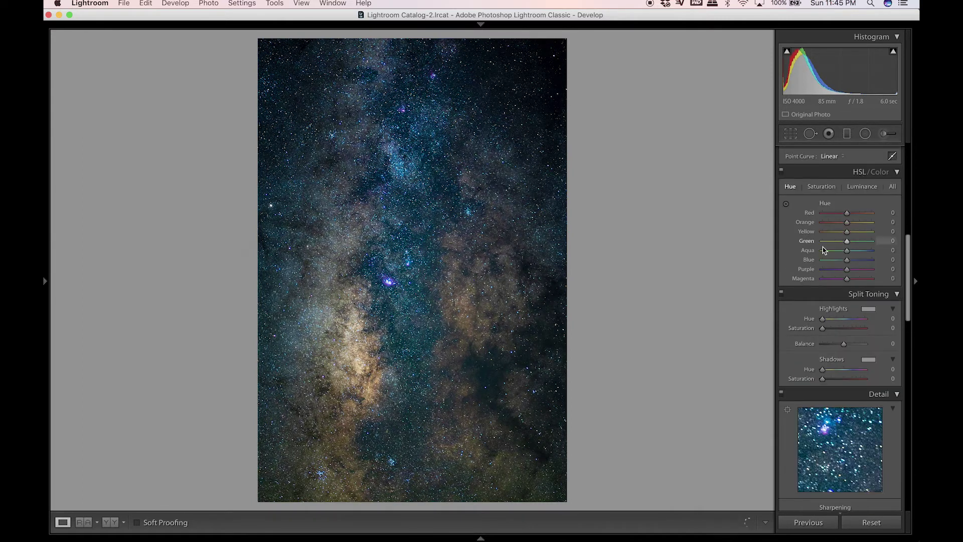
left_click_drag(846, 259, 846, 262)
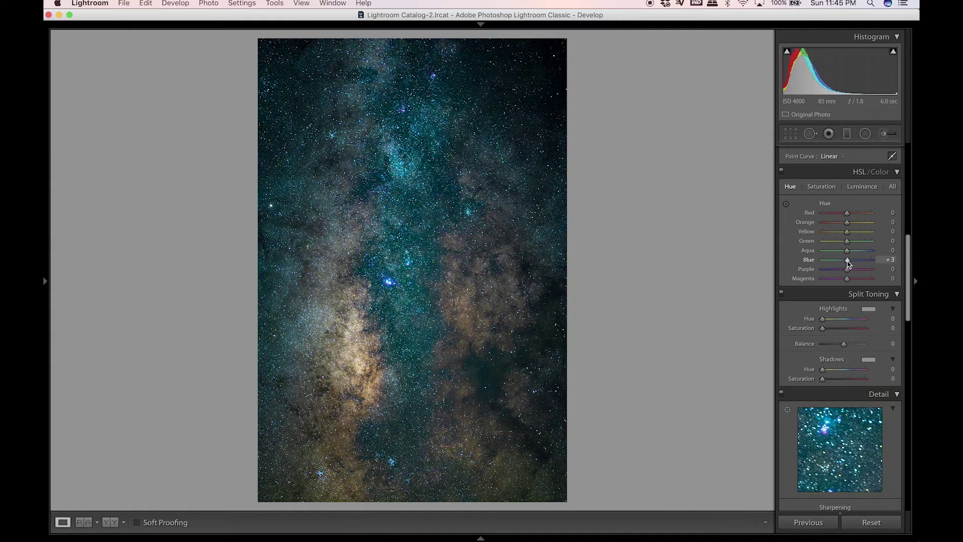
key("super+z")
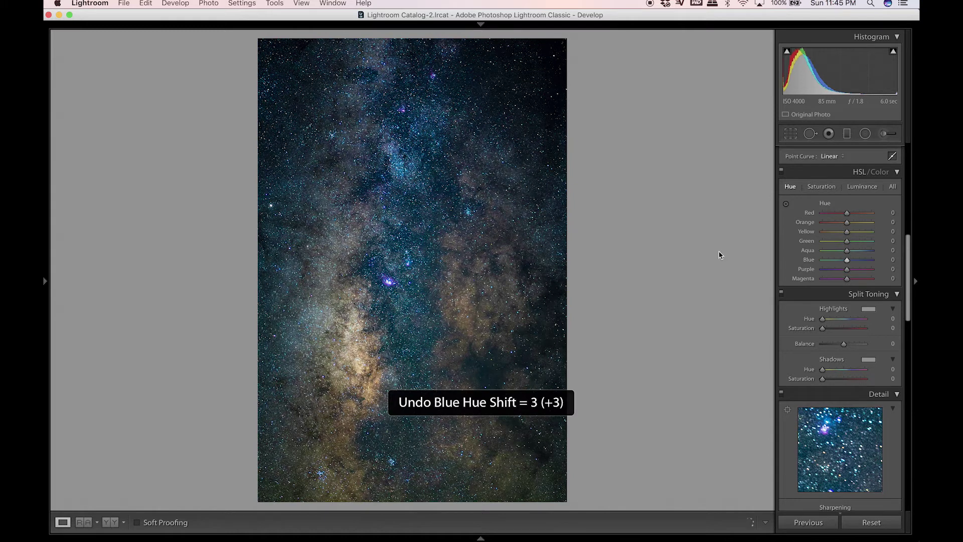
scroll(844, 281, "up", 5)
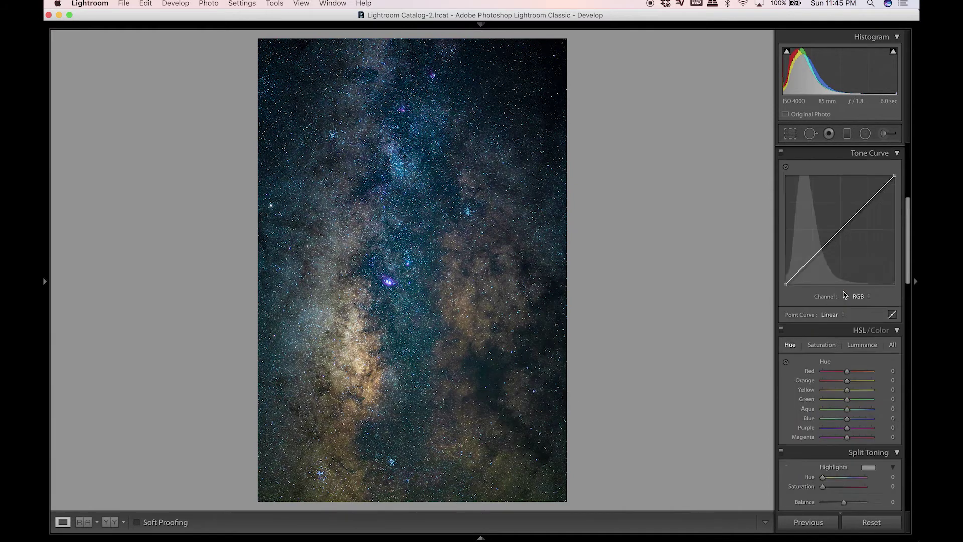
scroll(845, 295, "up", 5)
key("super+shift+r")
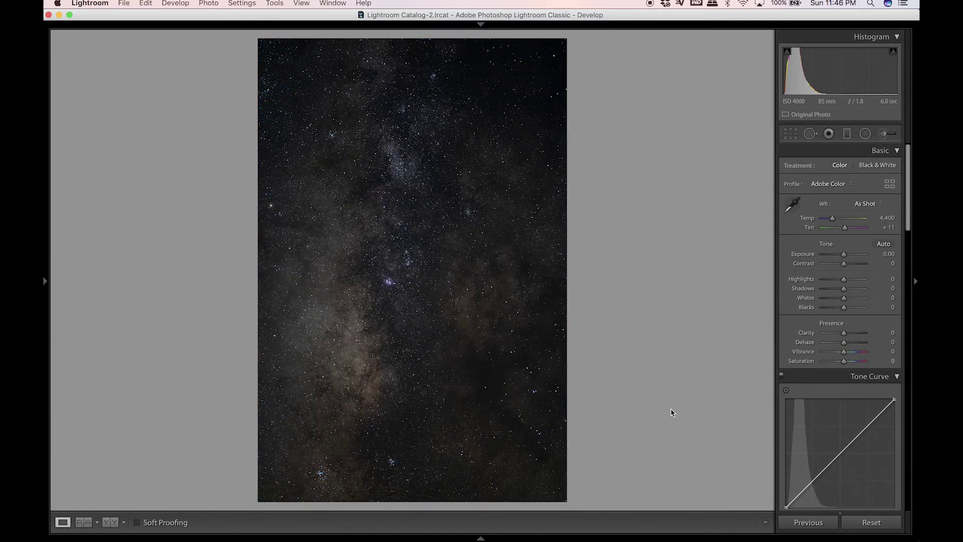
Restore the edited view and send the photo to Photoshop CC 2017 via Edit In.
key("super+z")
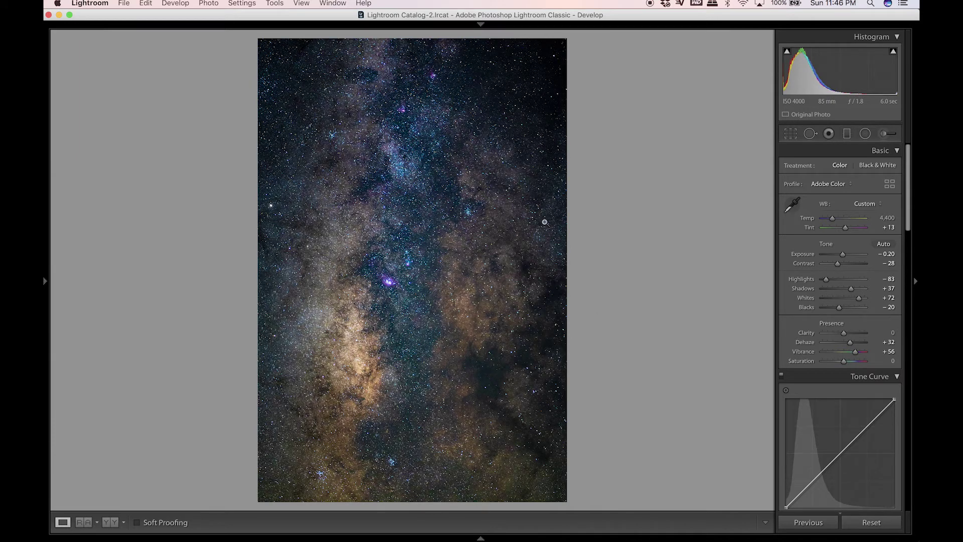
right_click(428, 124)
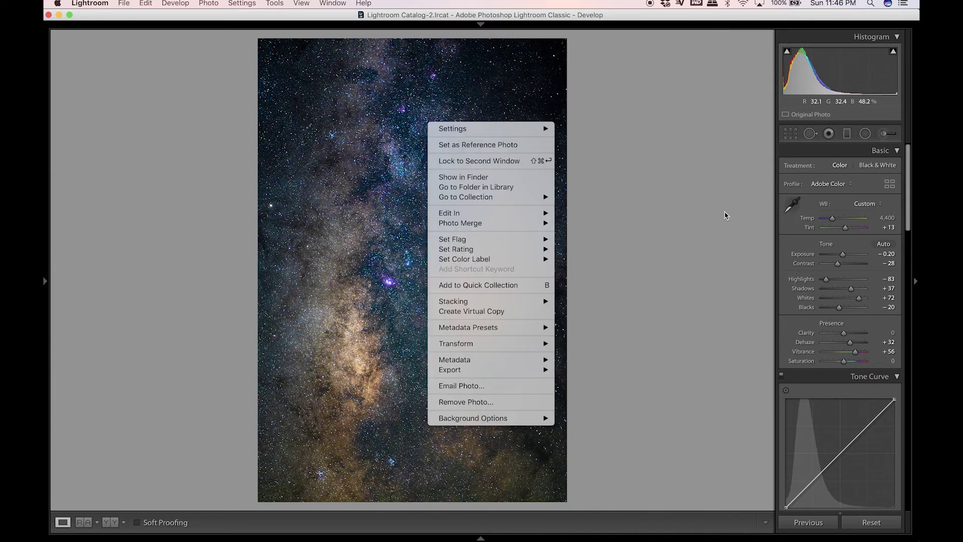
mouse_move(544, 212)
left_click(589, 213)
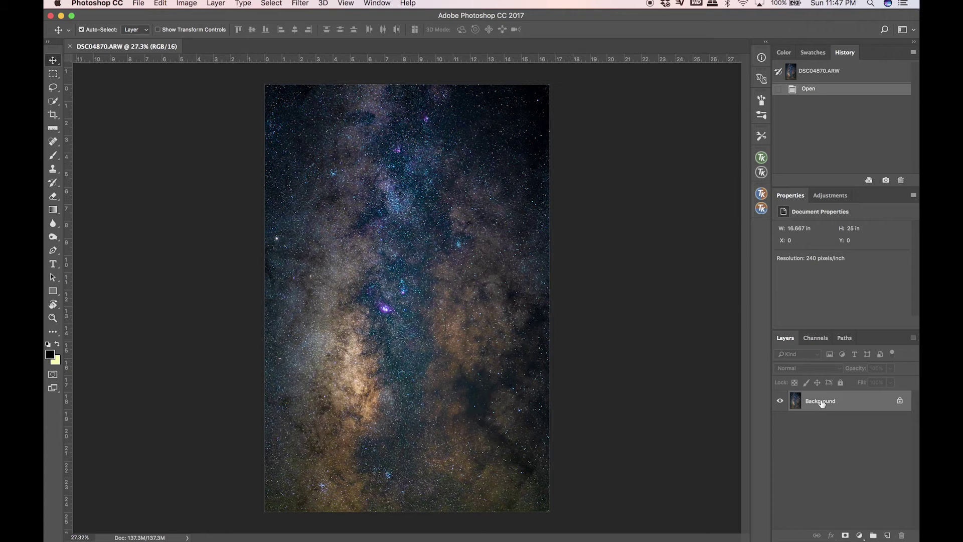
Enlarge the Layers panel, duplicate the photo as Layer 1 and launch Camera Raw Filter.
left_click_drag(834, 329, 831, 284)
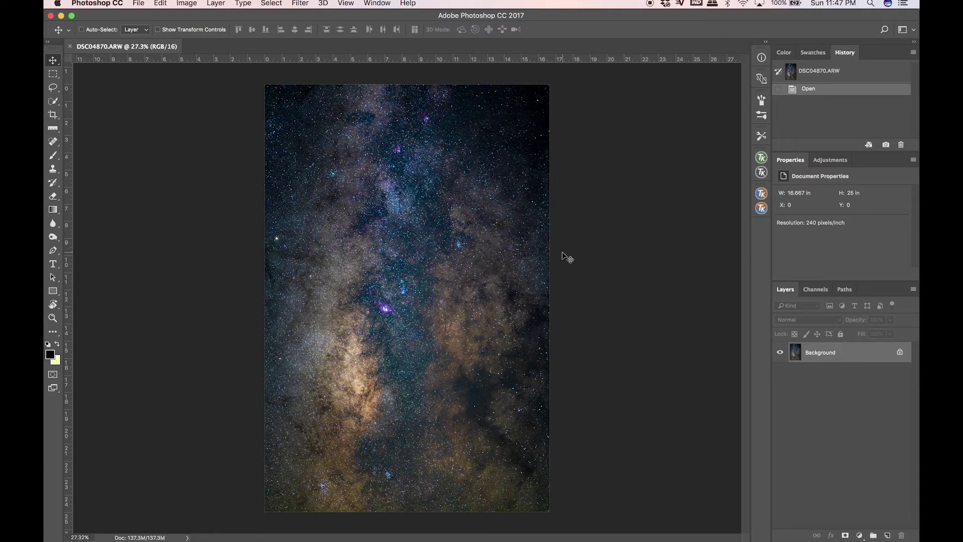
key("super+j")
left_click(301, 4)
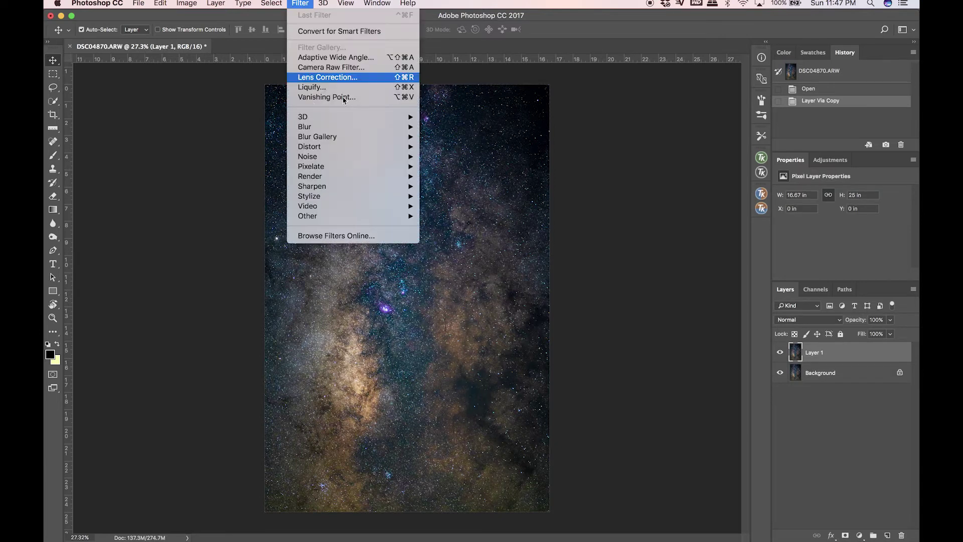
left_click(344, 68)
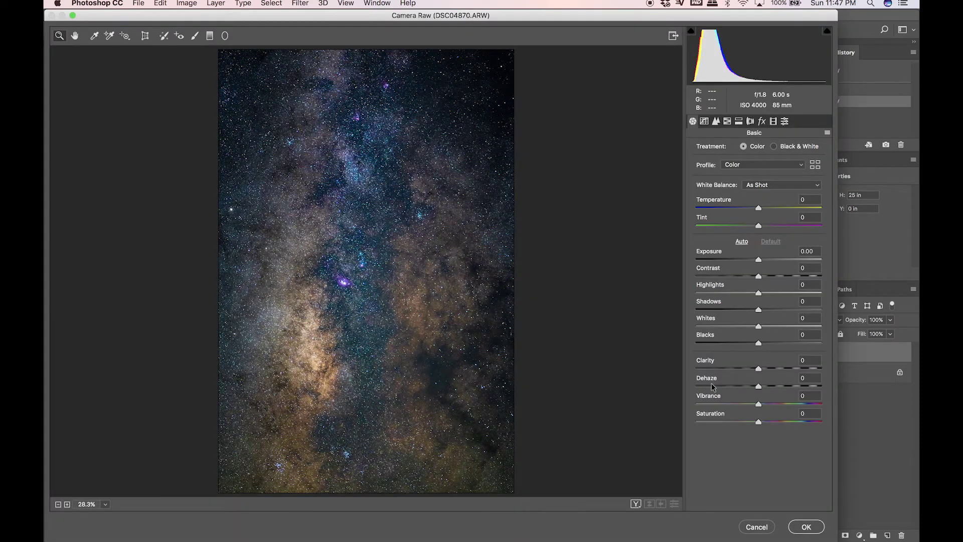
Apply Camera Raw Temperature −18 and Tint −8 to Layer 1, then add a layer mask.
left_click_drag(758, 207, 748, 210)
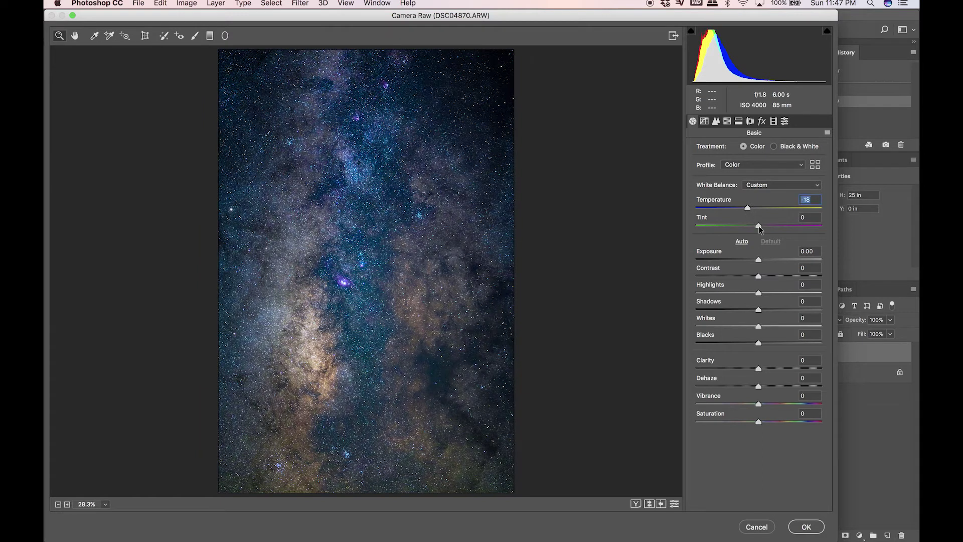
left_click_drag(753, 227, 754, 227)
left_click(806, 523)
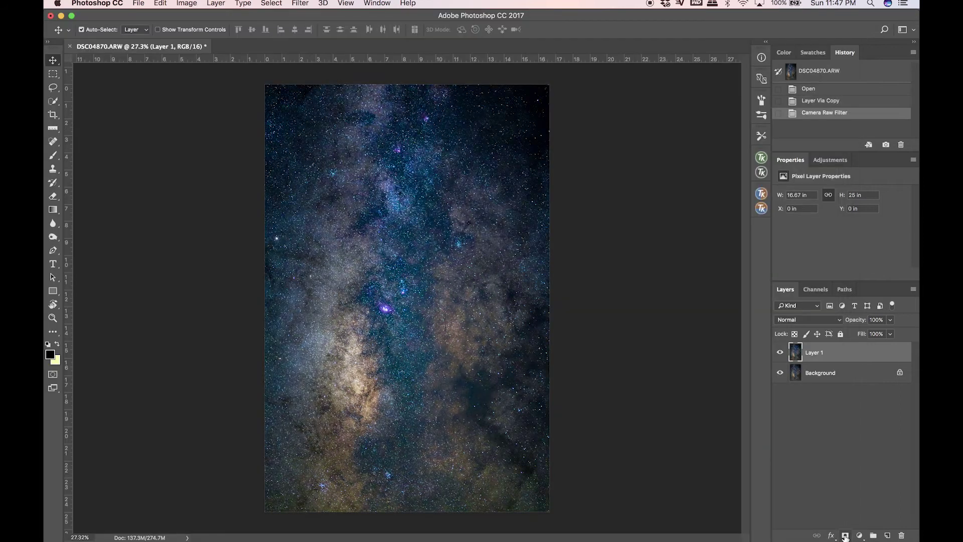
left_click(845, 535)
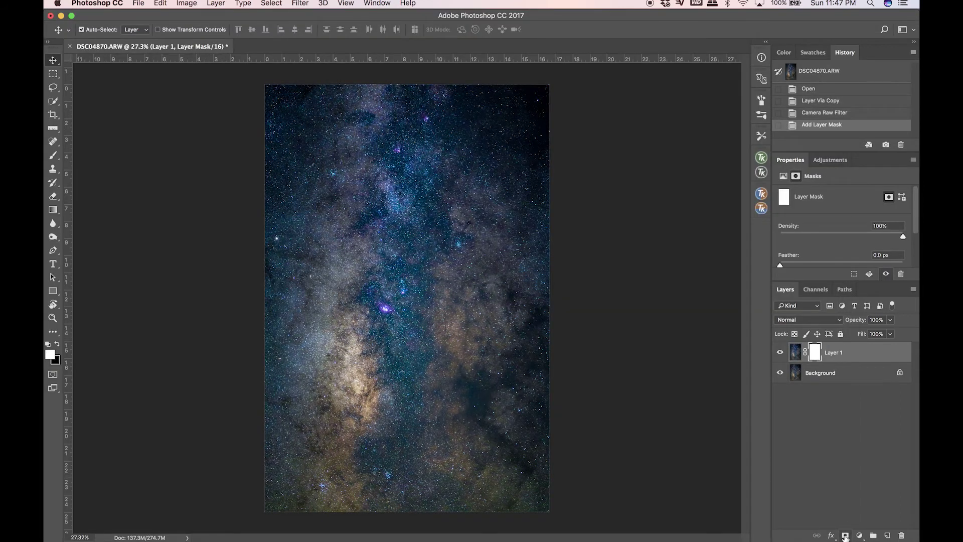
Invert Layer 1's mask to hide the cooled layer and set a 400 px brush.
key("i")
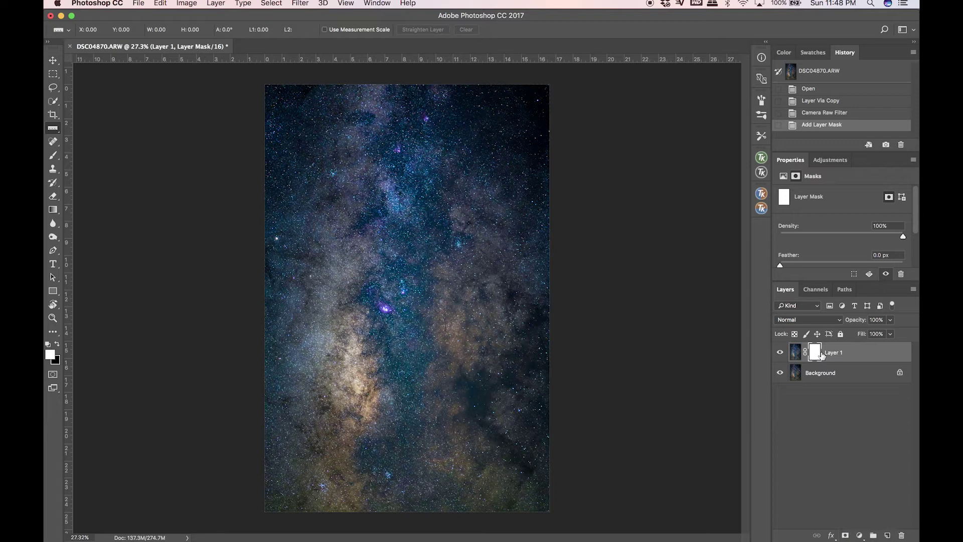
key("super+i")
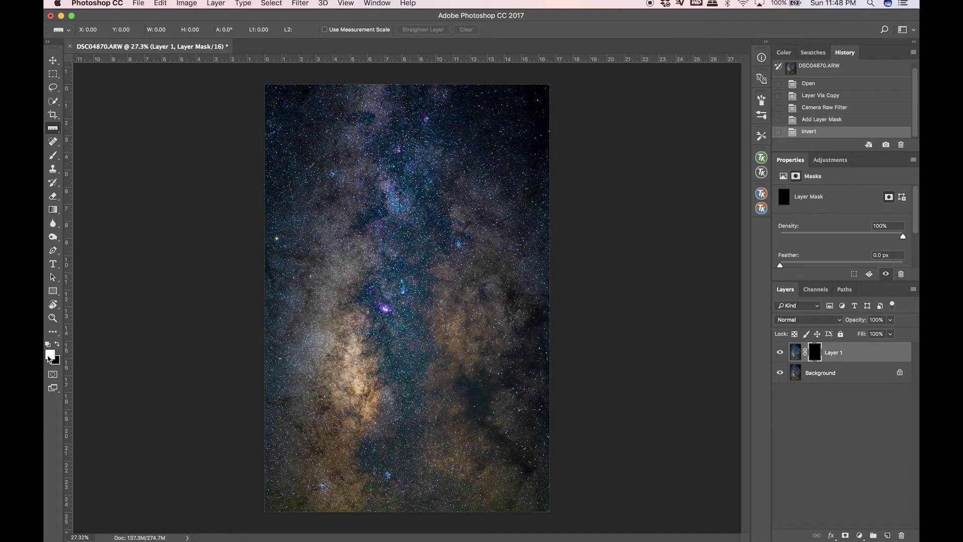
left_click(53, 155)
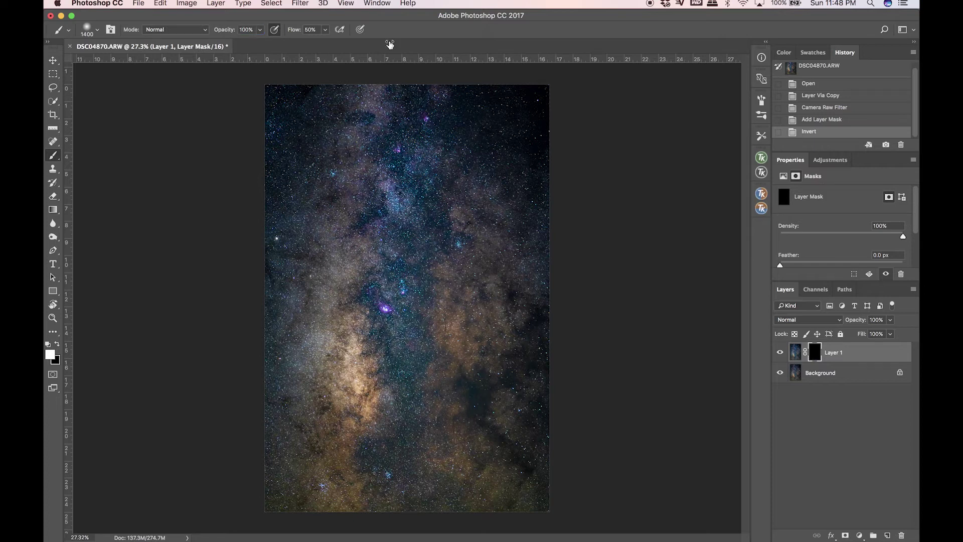
key("bracketleft")
key("bracketleft")
key("bracketleft")
key("bracketleft")
key("bracketleft")
key("bracketleft")
key("bracketleft")
key("bracketleft")
key("bracketleft")
key("bracketleft")
Paint the mask to reveal the cooled layer over the Milky Way core and right side.
left_click_drag(421, 434, 405, 283)
mouse_move(399, 227)
left_mouse_down()
mouse_move(400, 192)
mouse_move(426, 180)
mouse_move(414, 167)
mouse_move(418, 222)
mouse_move(437, 233)
mouse_move(380, 187)
mouse_move(385, 142)
mouse_move(405, 103)
mouse_move(398, 93)
mouse_move(448, 101)
mouse_move(453, 135)
mouse_move(431, 215)
left_mouse_up()
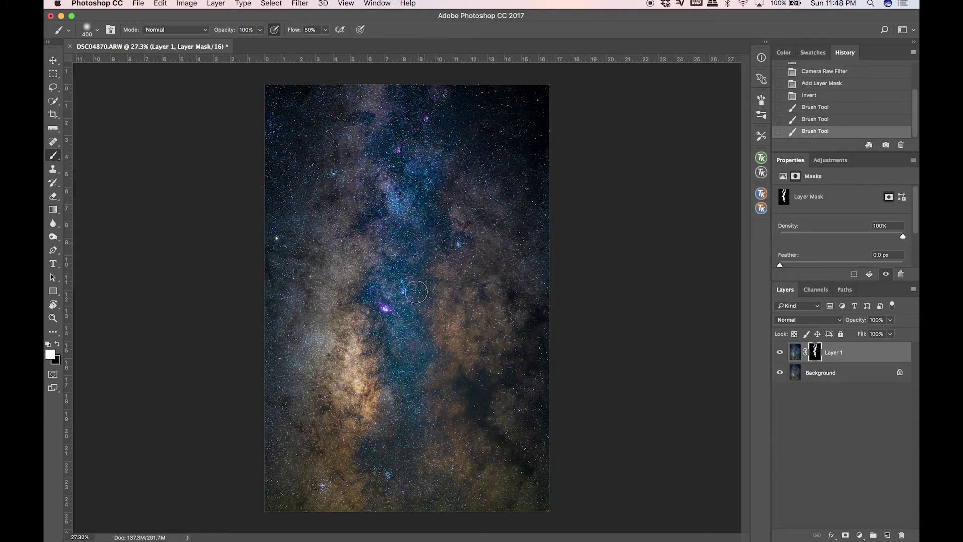
left_click_drag(405, 403, 378, 339)
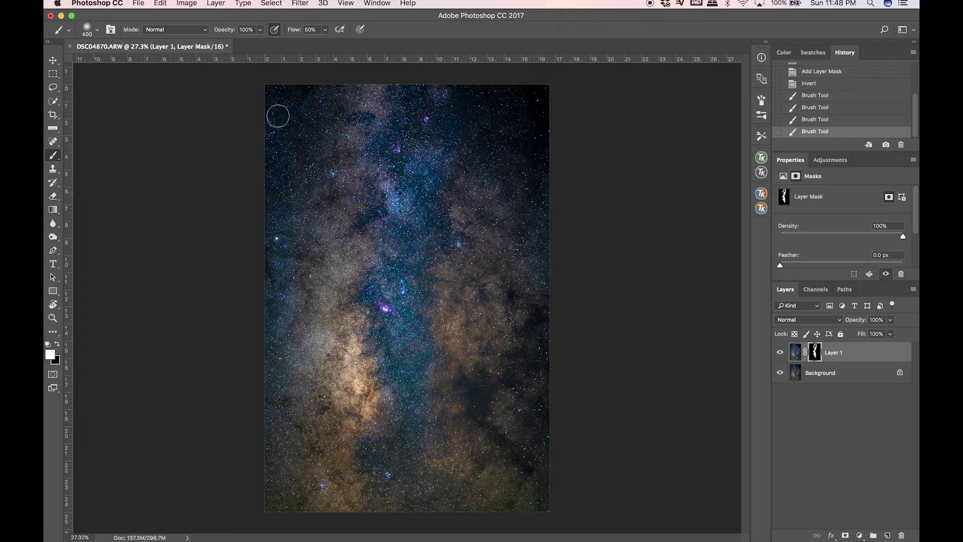
left_click(329, 133)
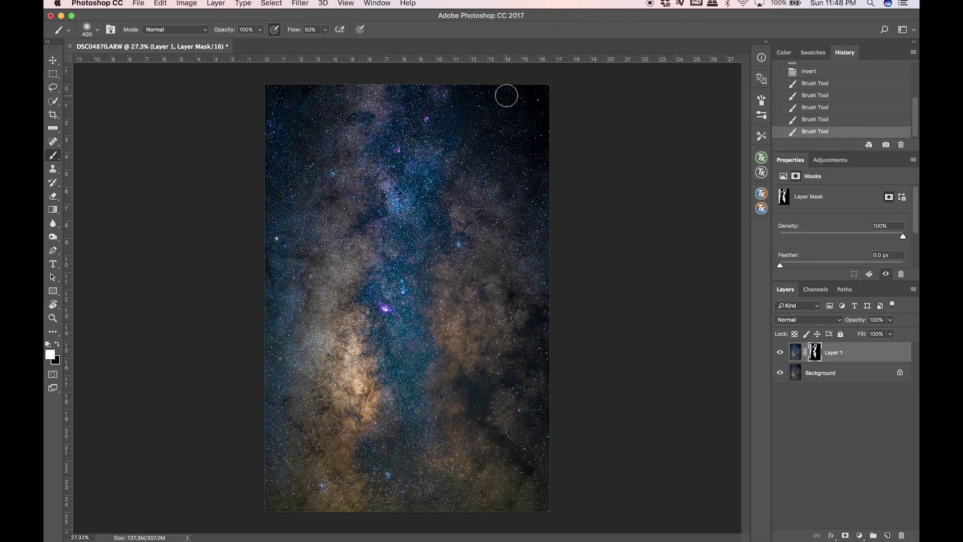
key("super+z")
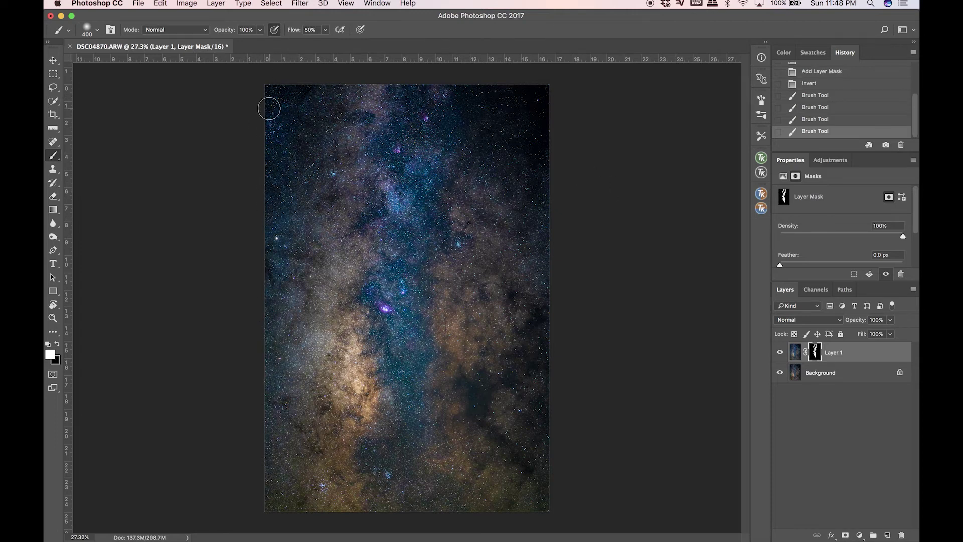
left_click_drag(275, 187, 275, 298)
mouse_move(511, 243)
left_mouse_down()
mouse_move(541, 224)
mouse_move(518, 155)
left_mouse_up()
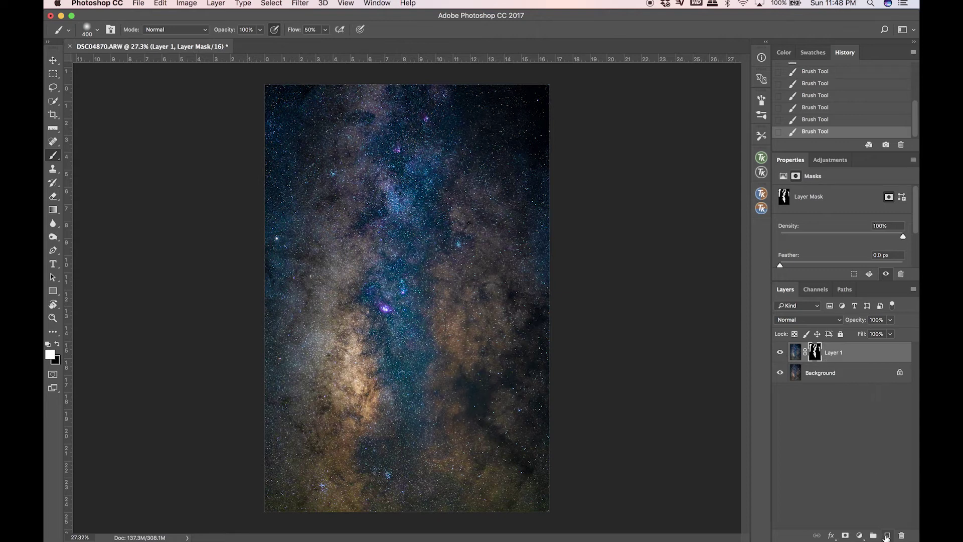
Create Layer 2 in Soft Light mode filled with neutral 50% gray, then swap colours.
left_click(886, 536, "alt")
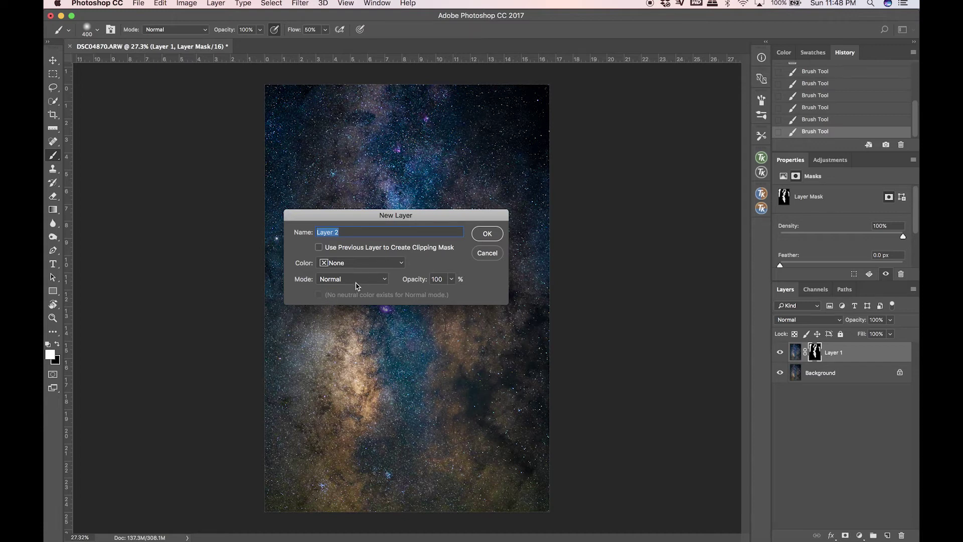
left_click(356, 281)
left_click(370, 412)
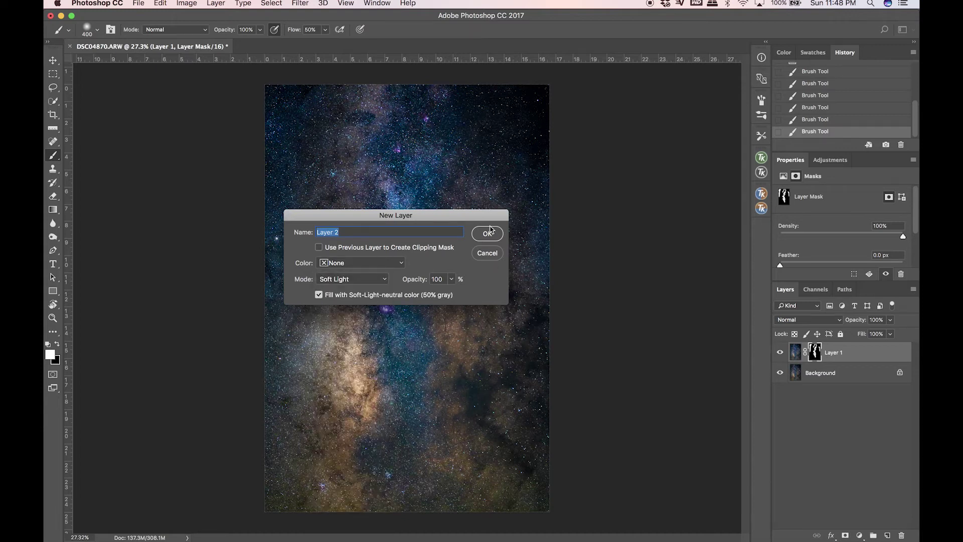
left_click(488, 232)
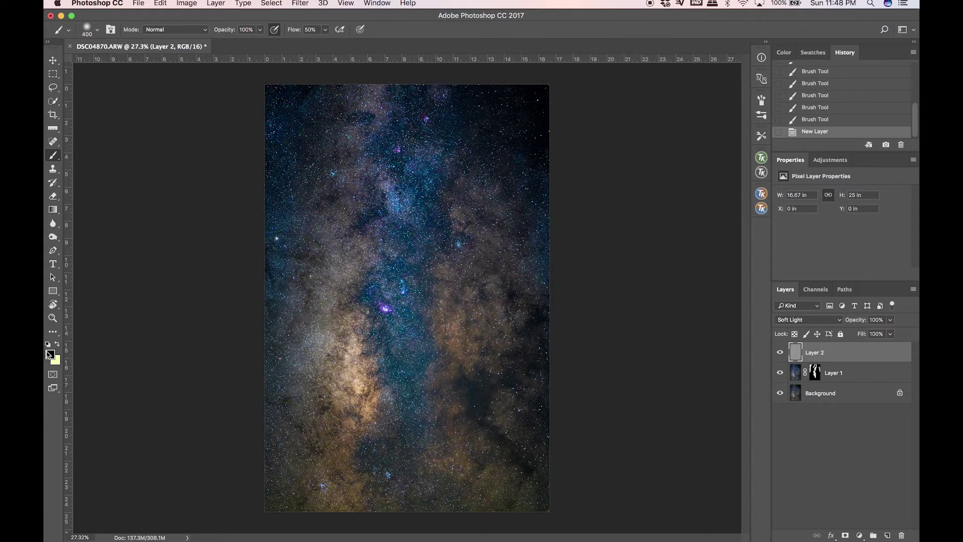
key("x")
Sample a light tan from the dust lanes and set the brush opacity to 18%.
left_click(50, 355)
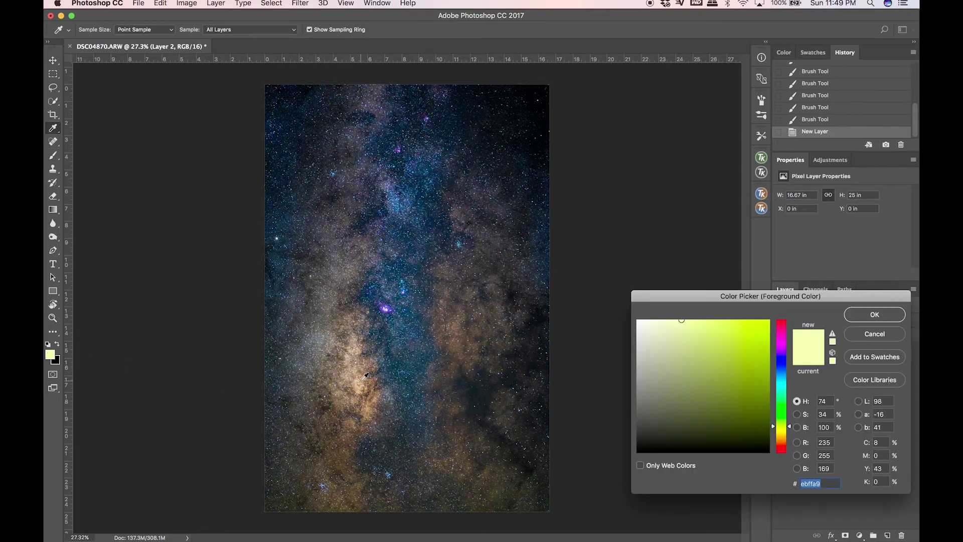
left_click(373, 393)
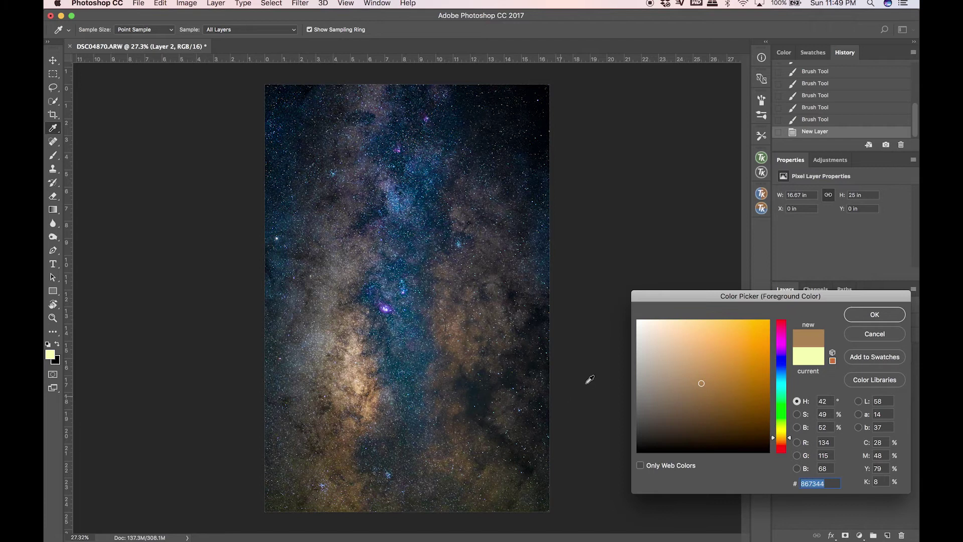
left_click(697, 354)
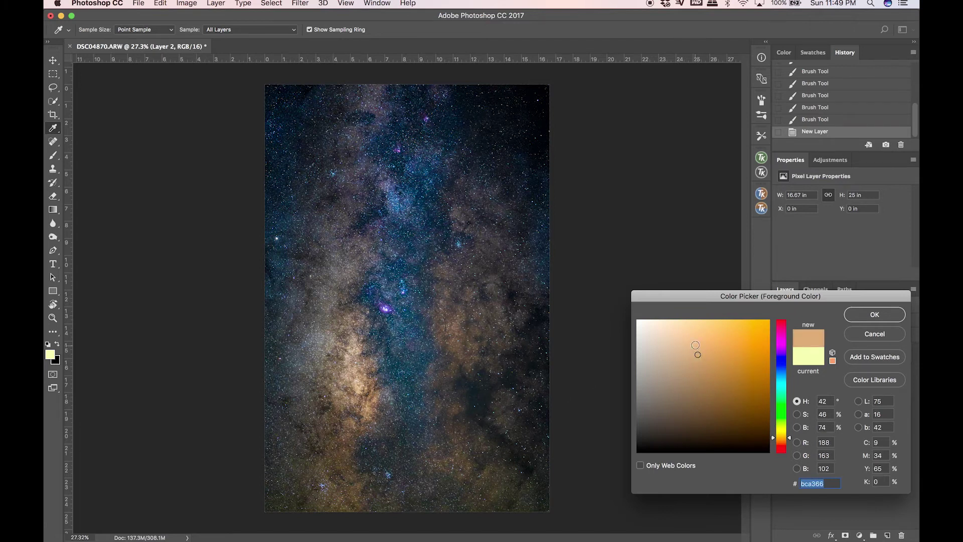
left_click_drag(695, 345, 688, 319)
key("Return")
key("b")
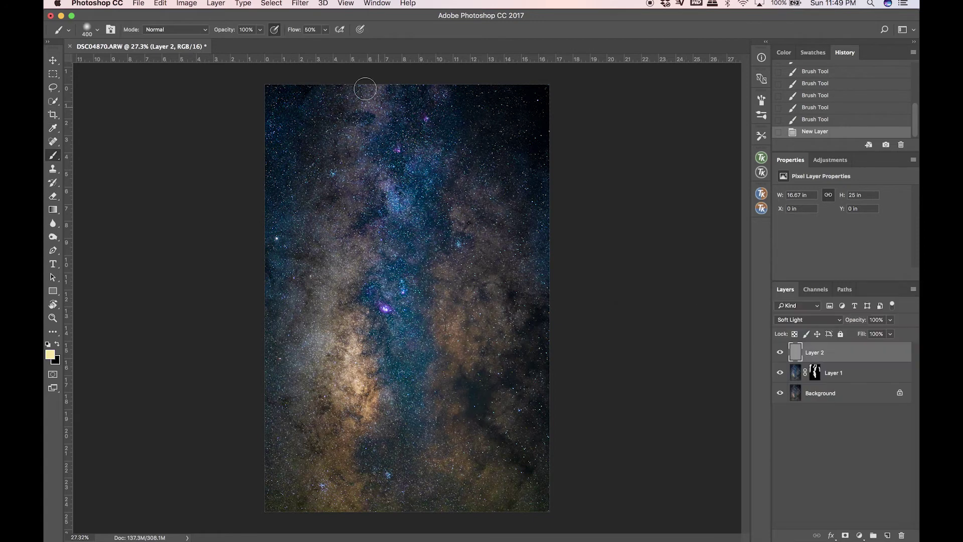
left_click(230, 31)
type("18")
key("Return")
Paint tan and brighter golden warmth over the dust lanes and galaxy on Layer 2.
left_click_drag(281, 306, 94, 303)
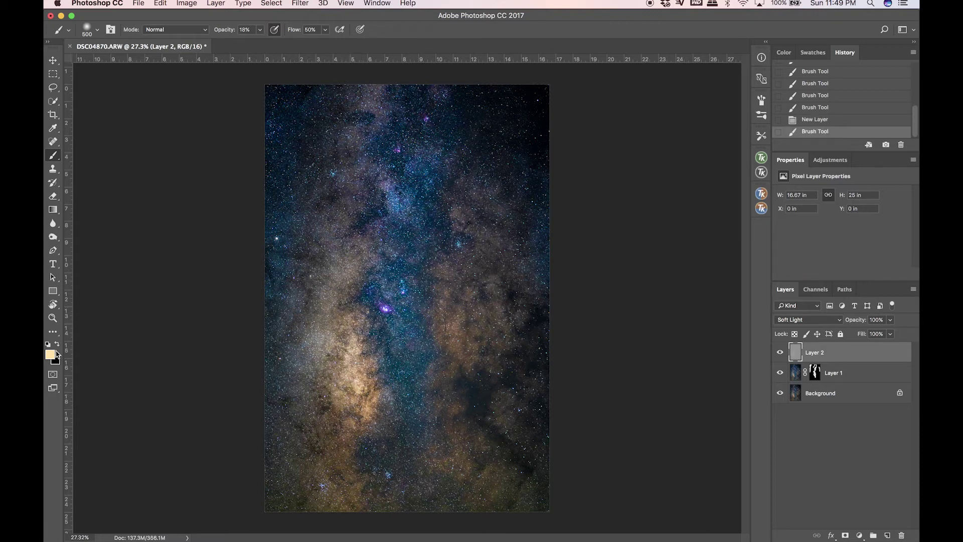
left_click(50, 354)
left_click(702, 315)
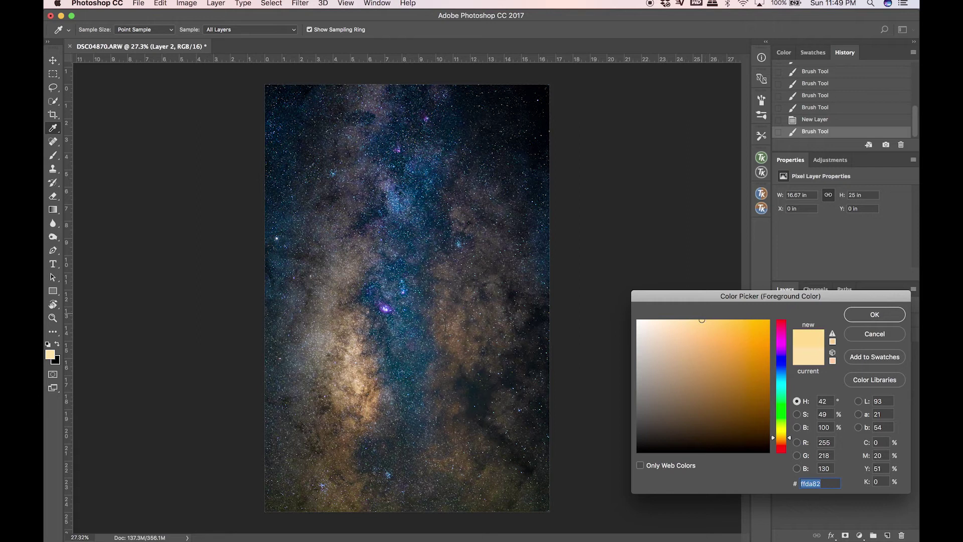
key("Return")
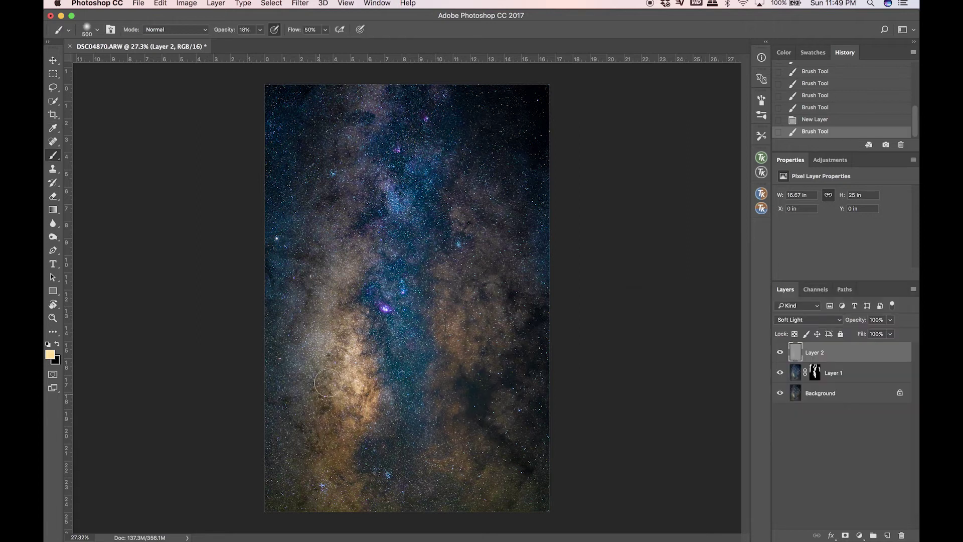
left_click_drag(346, 326, 337, 321)
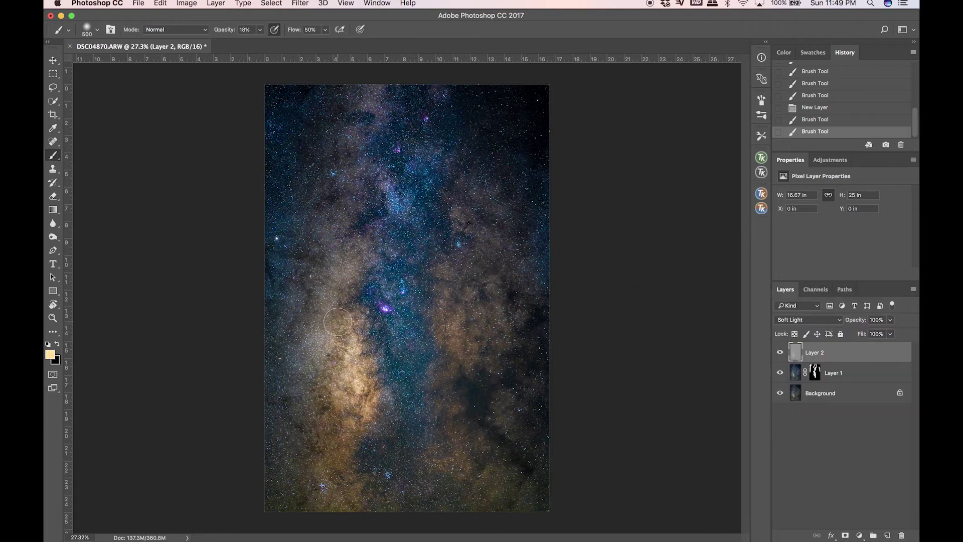
key("bracketright")
key("bracketright")
key("bracketleft")
key("bracketleft")
key("bracketleft")
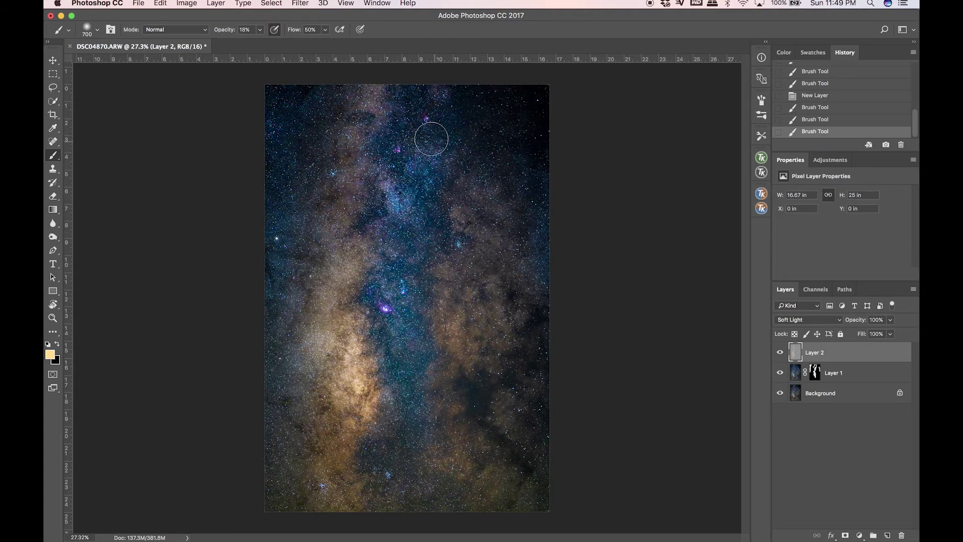
key("super+z")
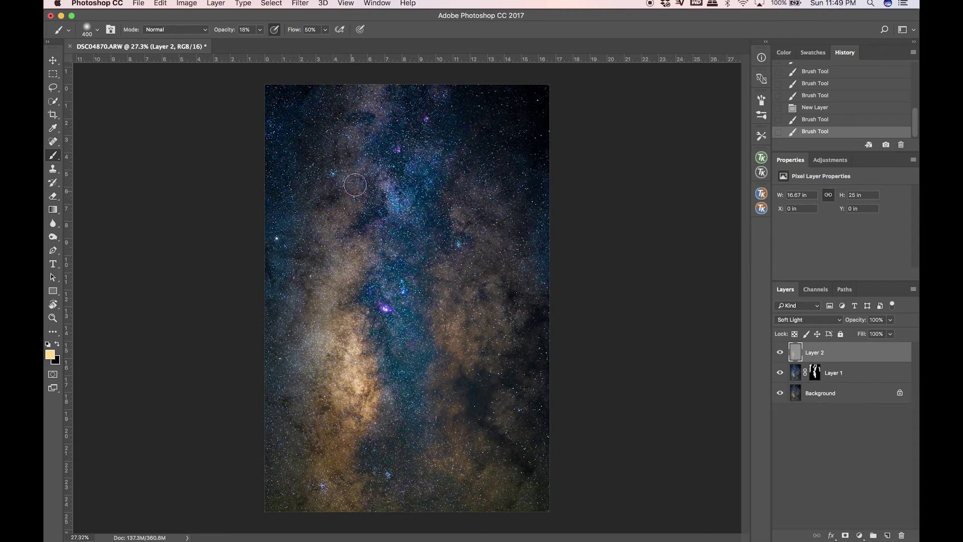
left_click(437, 108)
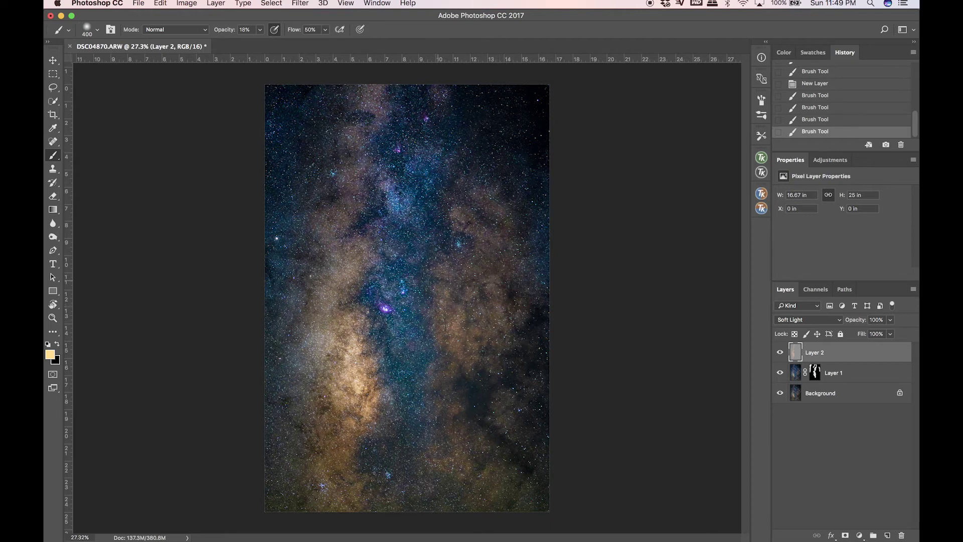
left_click(505, 485)
Lower Layer 2's opacity to 61% and compare the image with and without it.
right_click(381, 381)
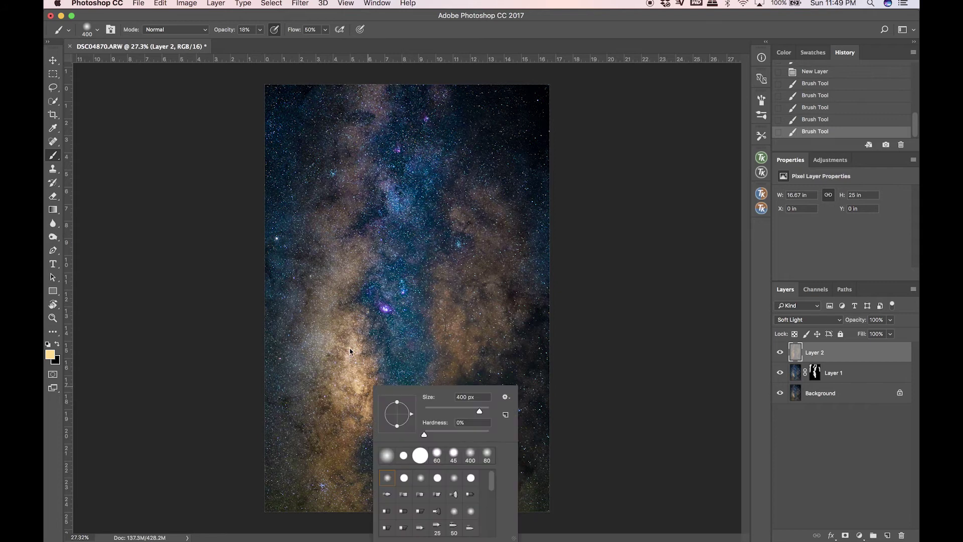
left_click(350, 351)
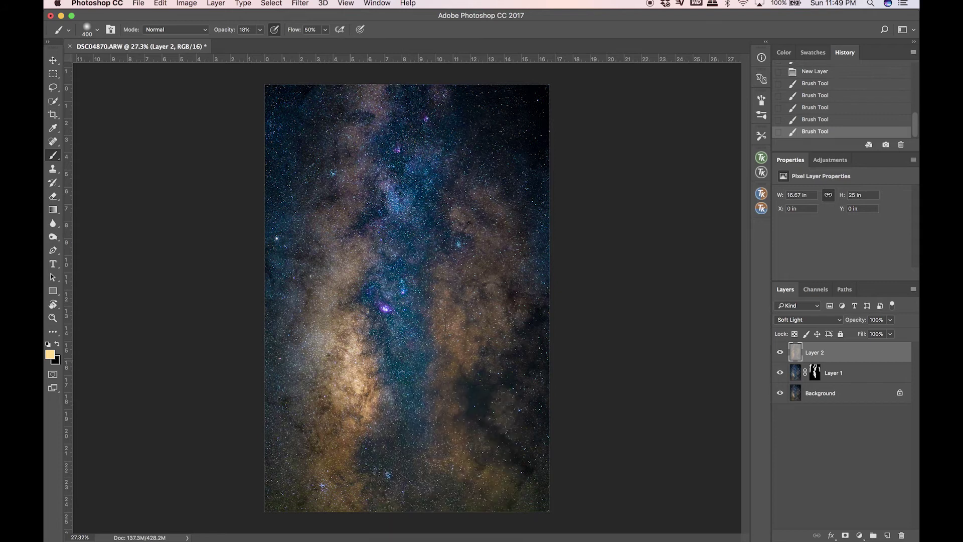
left_click(777, 352)
left_click(777, 351)
left_click_drag(860, 321, 846, 321)
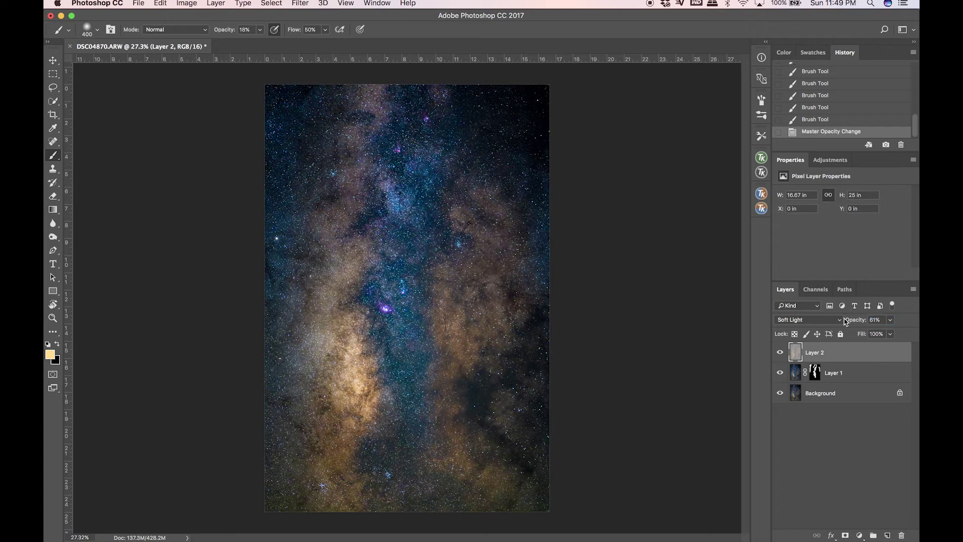
left_click(778, 352)
left_click(778, 352)
Stamp the visible layers into Layer 3 and compare it with the original.
key("alt+shift+super+e")
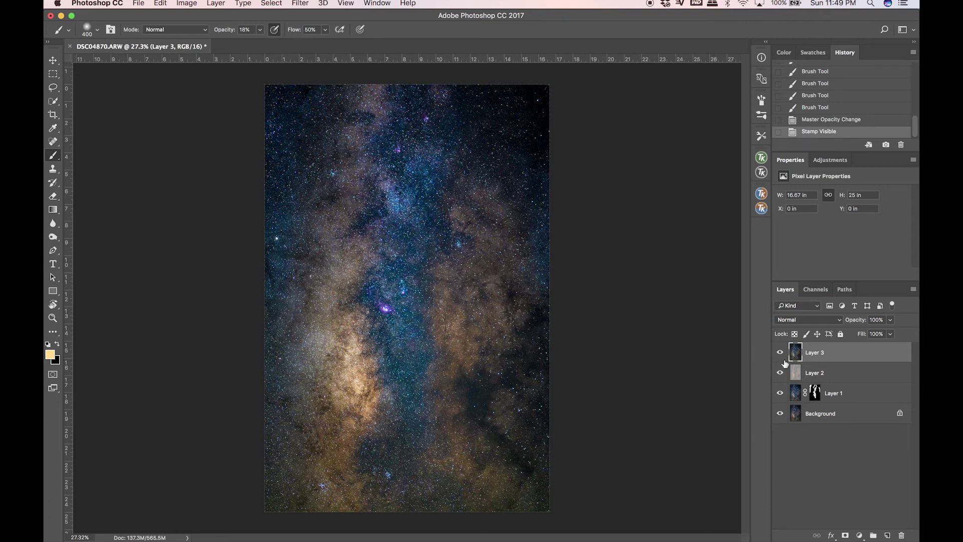
left_click_drag(780, 394, 779, 350)
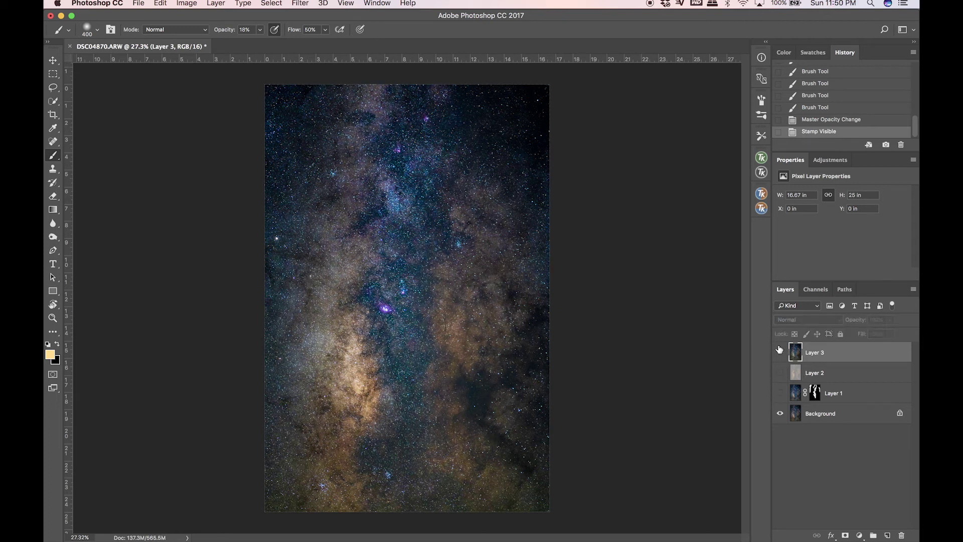
left_click(778, 350)
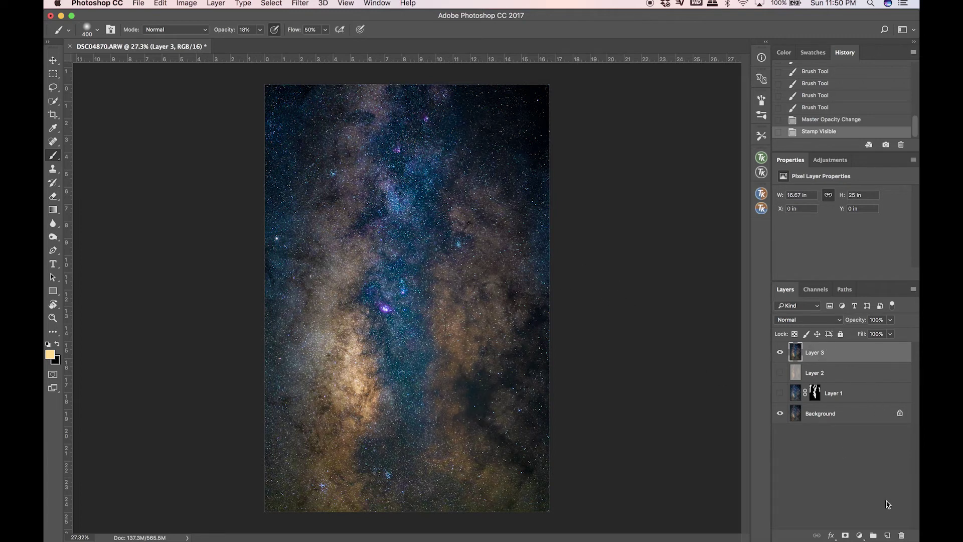
Create a new Soft Light Layer 4.
left_click(887, 536, "alt")
left_click(381, 281)
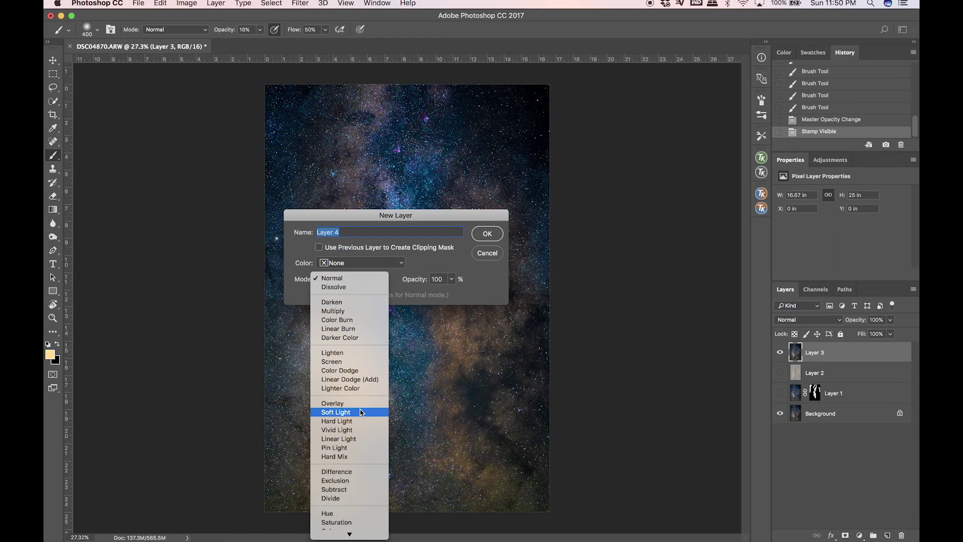
scroll(361, 409, "down", 1)
left_click(335, 402)
left_click(487, 235)
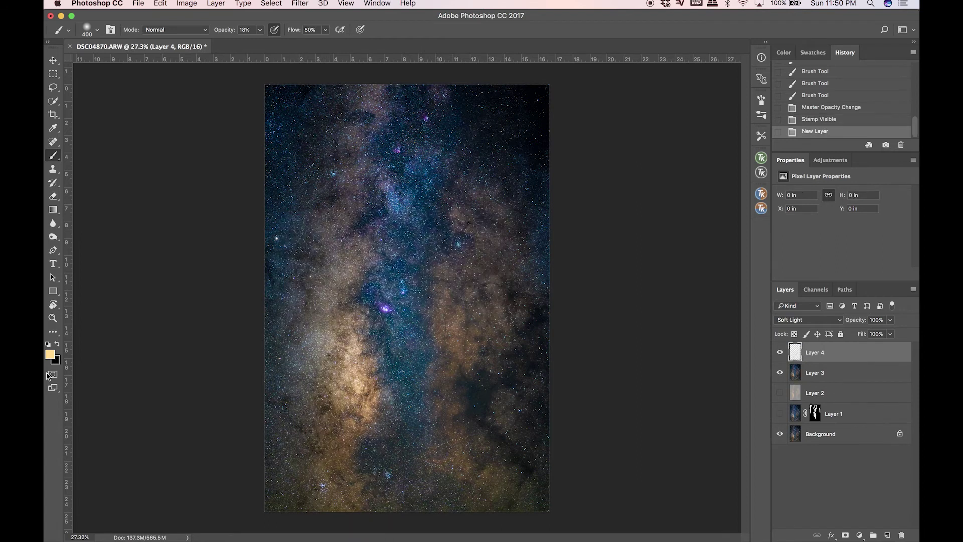
Pick a light olive green (aabc59), brush size 600, at 14% brush opacity.
left_click(50, 355)
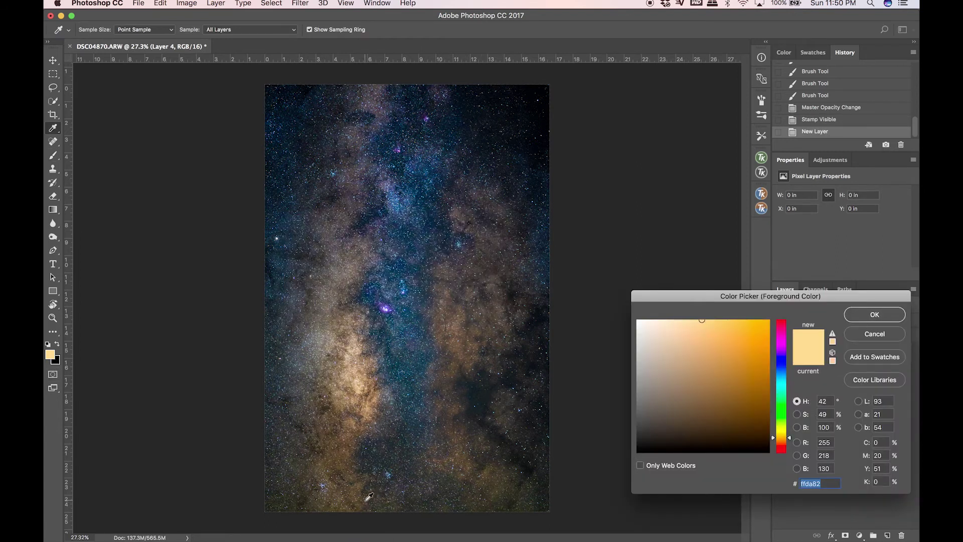
left_click(295, 504)
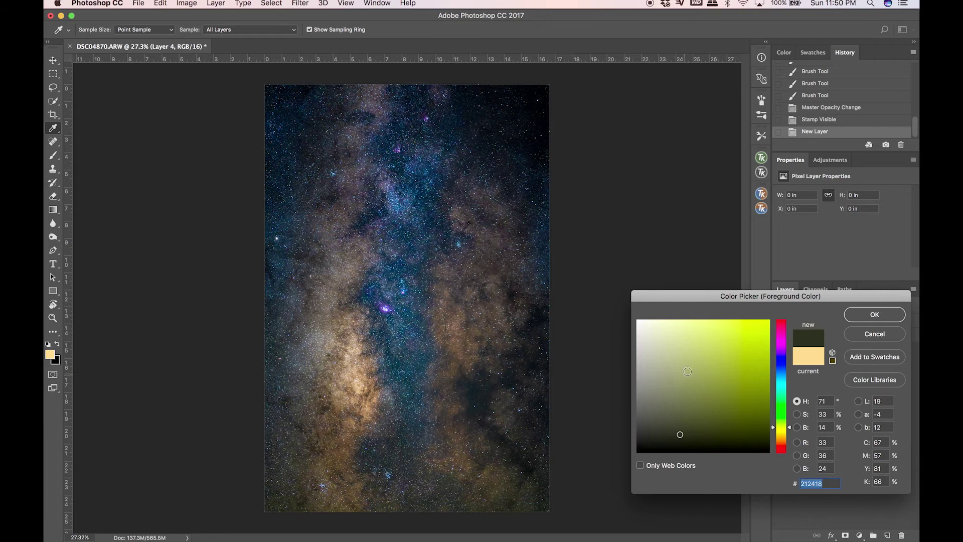
left_click_drag(693, 370, 706, 355)
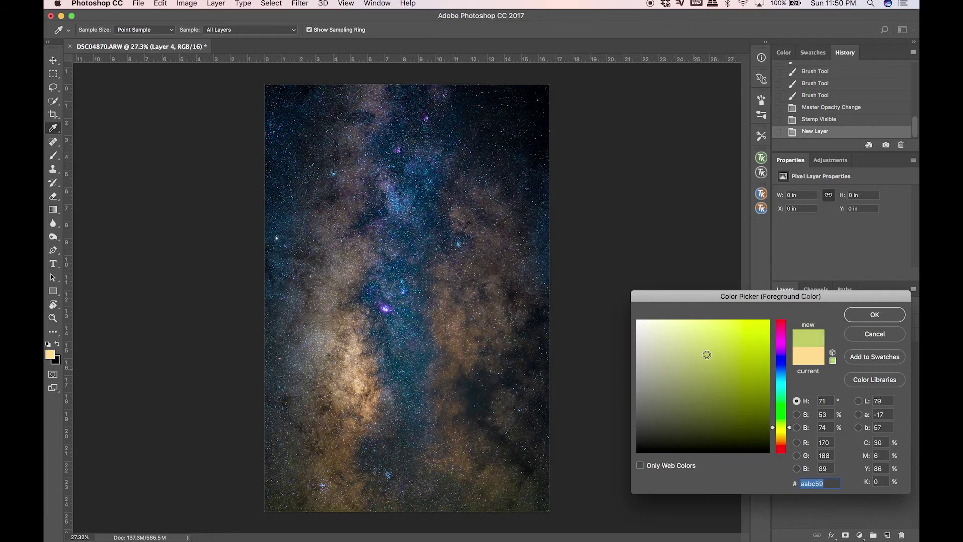
key("Return")
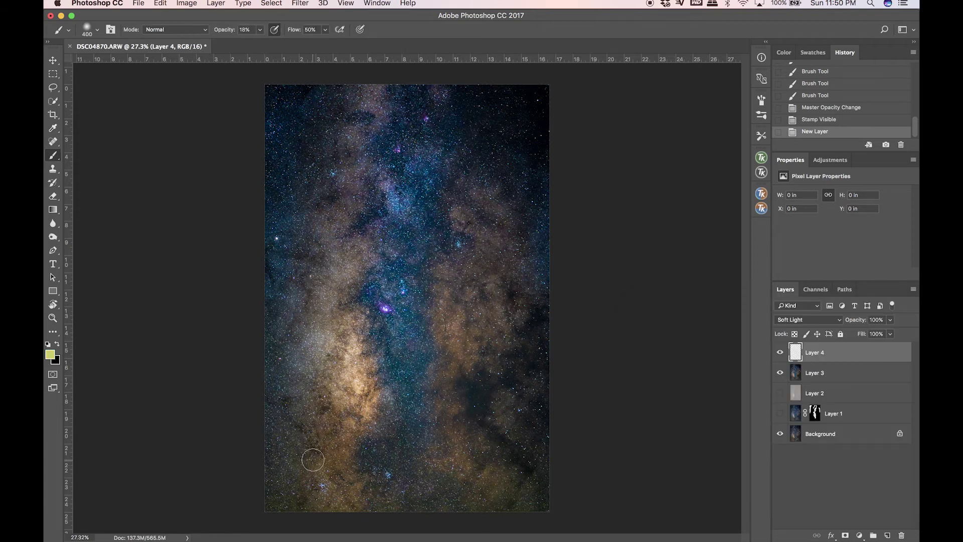
key("bracketright")
key("bracketright")
type("14")
key("Return")
Brush olive over the bottom at 14%, then faintly up the galaxy at 8%; stamp into Layer 5.
mouse_move(504, 481)
left_mouse_down()
mouse_move(478, 489)
mouse_move(437, 489)
mouse_move(439, 481)
mouse_move(427, 495)
mouse_move(406, 474)
mouse_move(365, 474)
mouse_move(344, 491)
mouse_move(340, 479)
mouse_move(304, 471)
mouse_move(272, 486)
mouse_move(290, 400)
left_mouse_up()
left_click(284, 383)
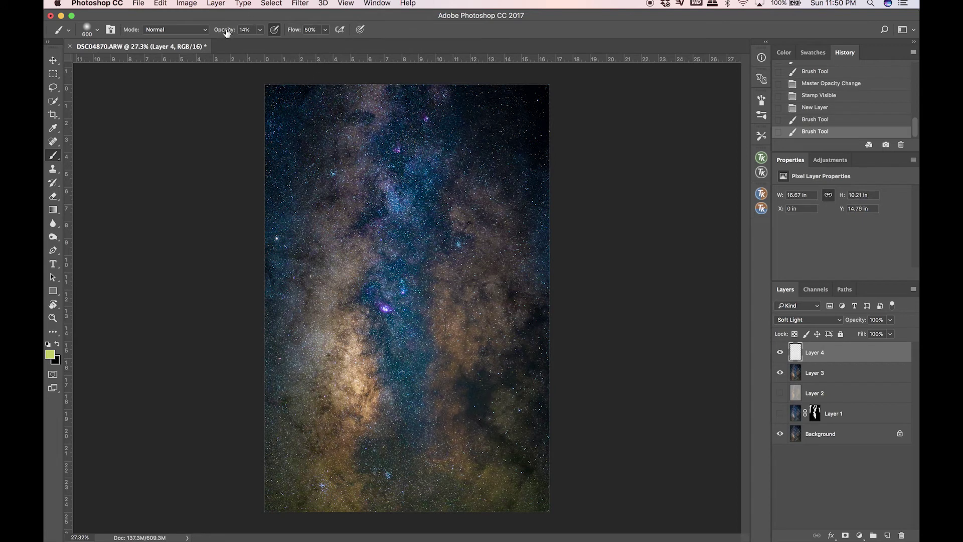
left_click_drag(226, 32, 219, 87)
left_click_drag(305, 328, 299, 279)
left_click_drag(533, 344, 530, 259)
mouse_move(447, 393)
left_mouse_down()
mouse_move(408, 440)
mouse_move(388, 372)
mouse_move(385, 399)
mouse_move(460, 394)
left_mouse_up()
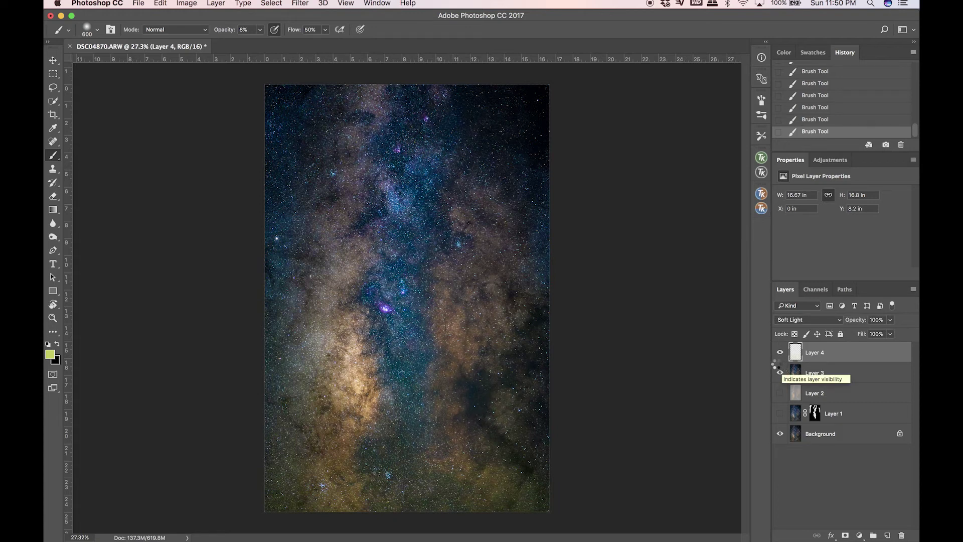
key("super+alt+shift+e")
Hide Layers 4 and 3, give Layer 5 Camera Raw Tint +39 and Temperature −8, and add a mask.
left_click_drag(779, 371, 780, 393)
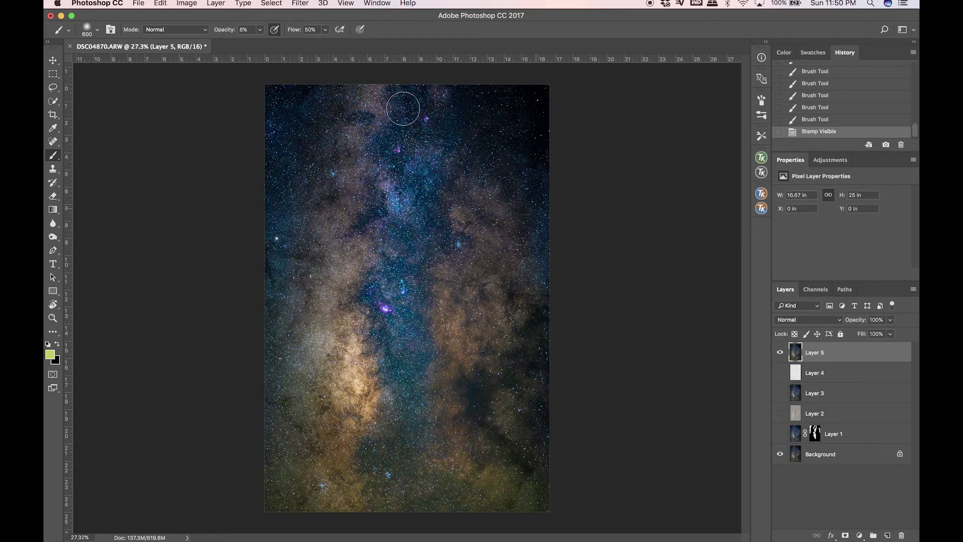
left_click(300, 3)
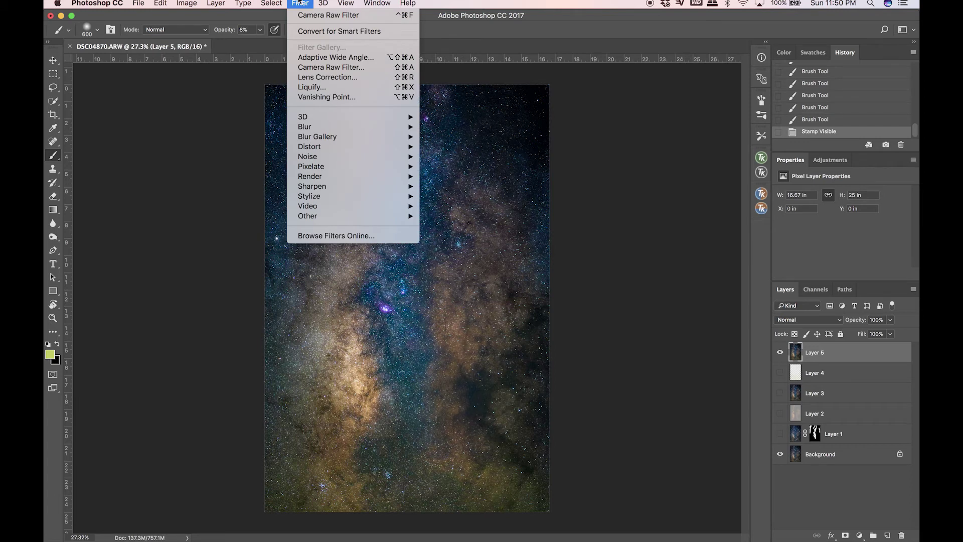
left_click(343, 67)
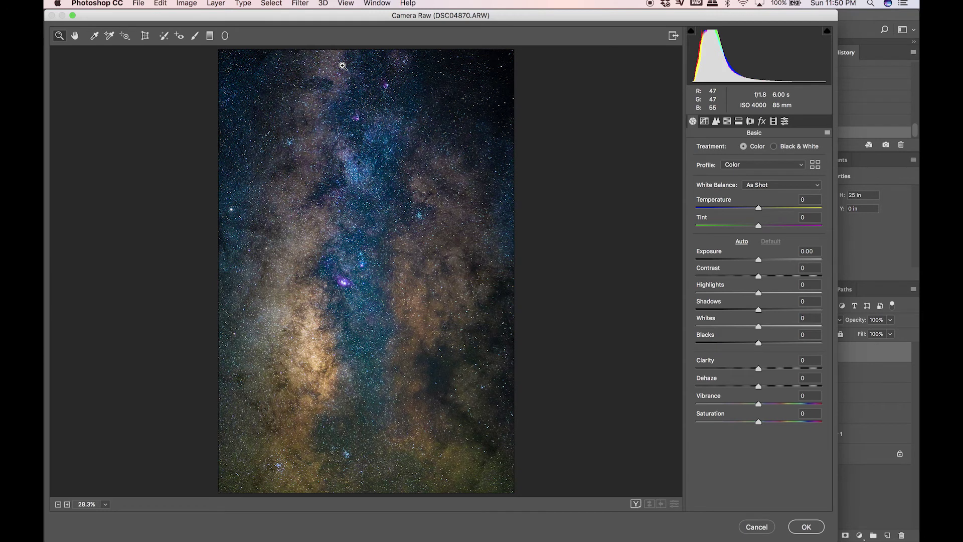
left_click_drag(758, 225, 780, 225)
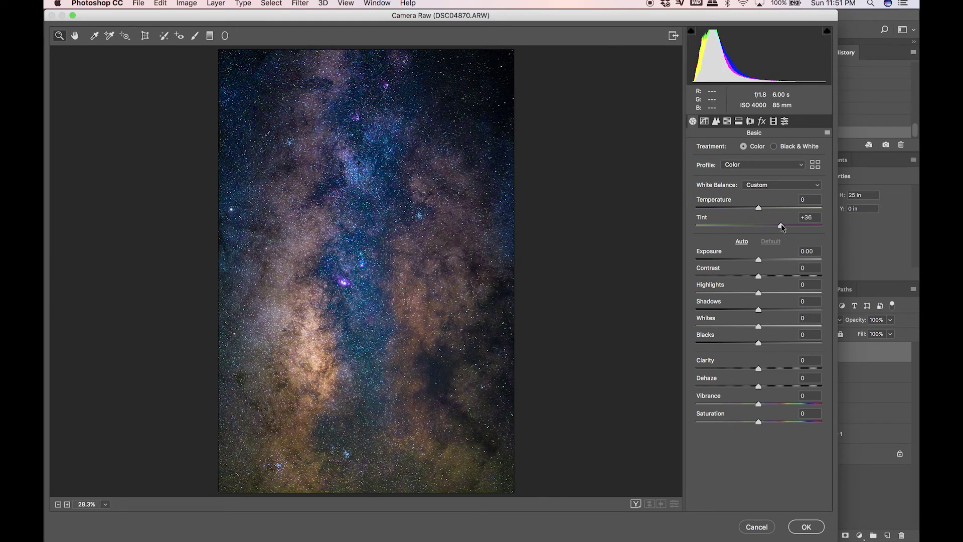
left_click(762, 208)
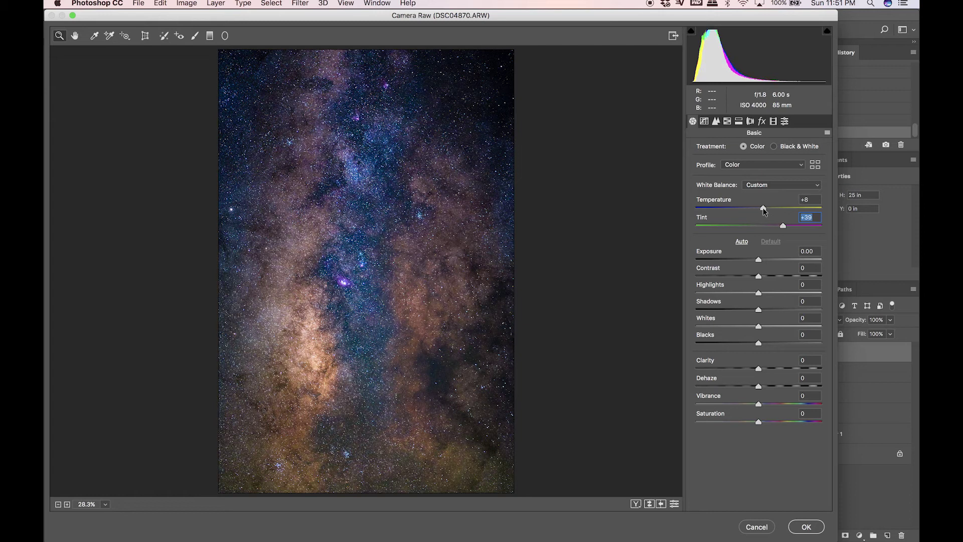
left_click_drag(763, 209, 754, 209)
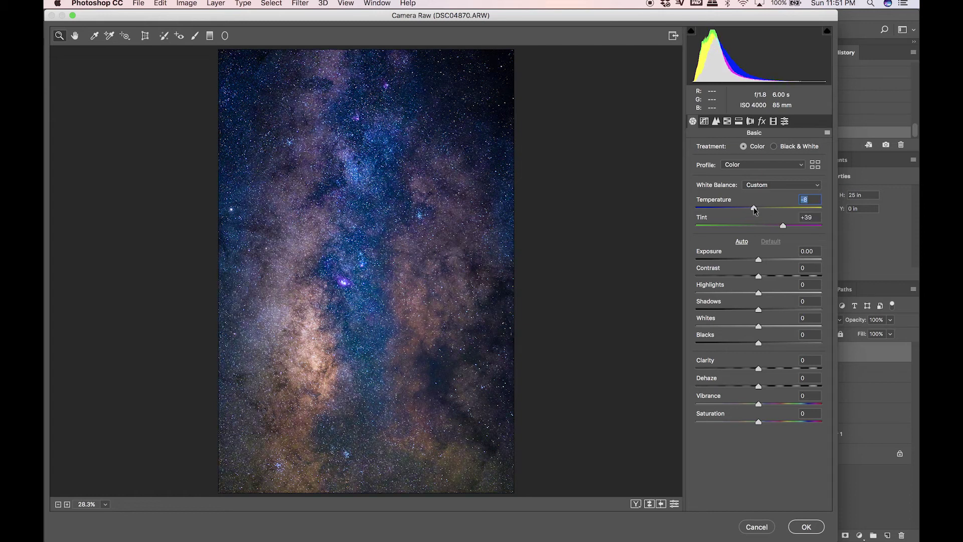
left_click(808, 534)
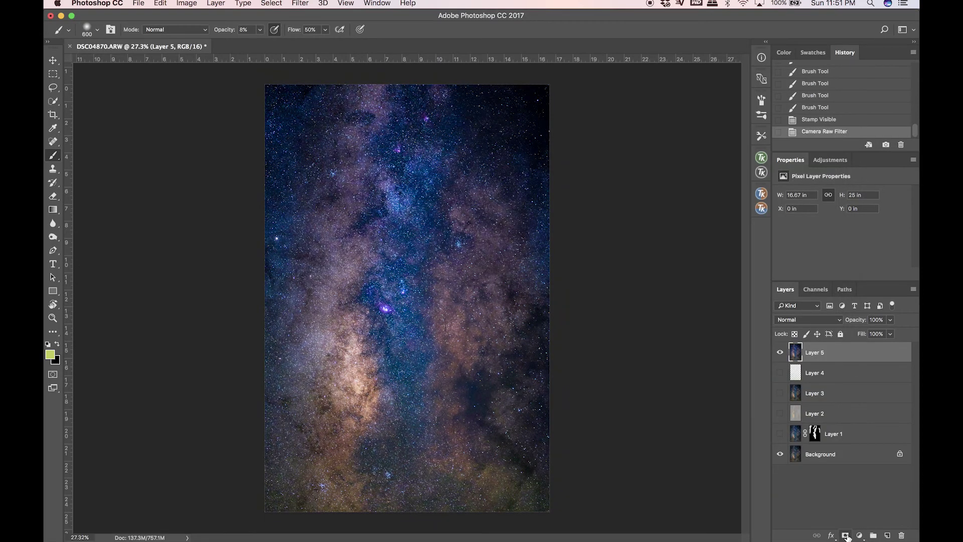
left_click(845, 535)
Invert Layer 5's mask and paint the magenta back into the upper sky at 16% brush opacity.
key("ctrl+i")
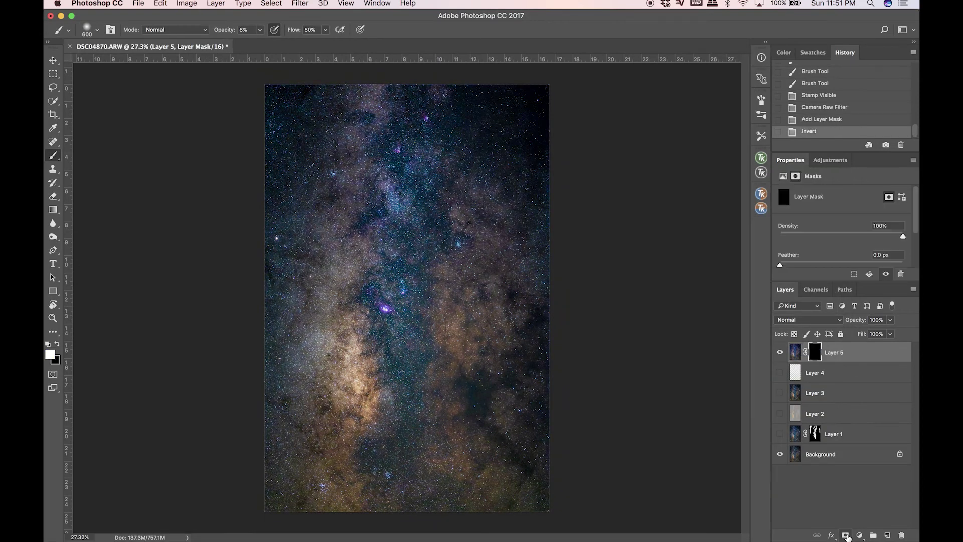
key("bracketright")
type("16")
key("Return")
key("bracketleft")
key("bracketleft")
left_click(380, 287)
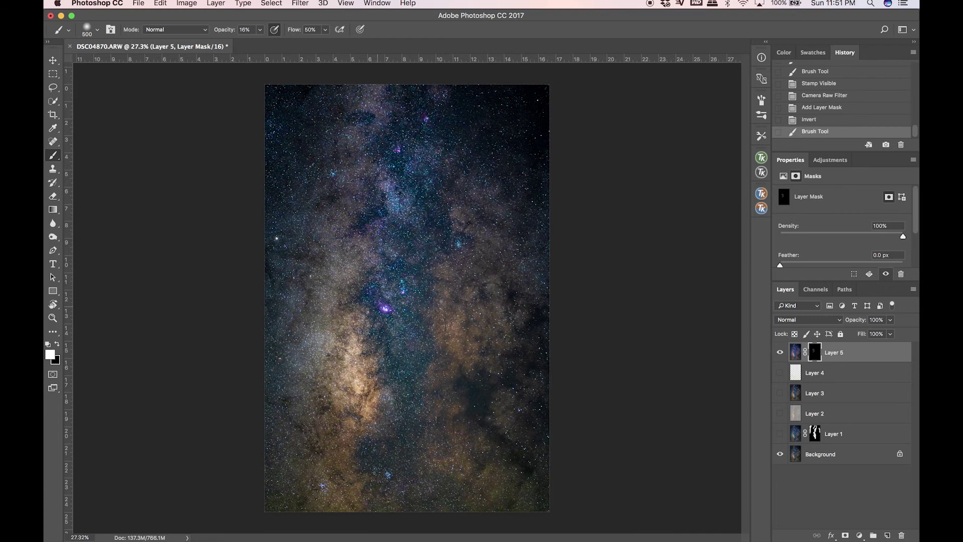
left_click(357, 215)
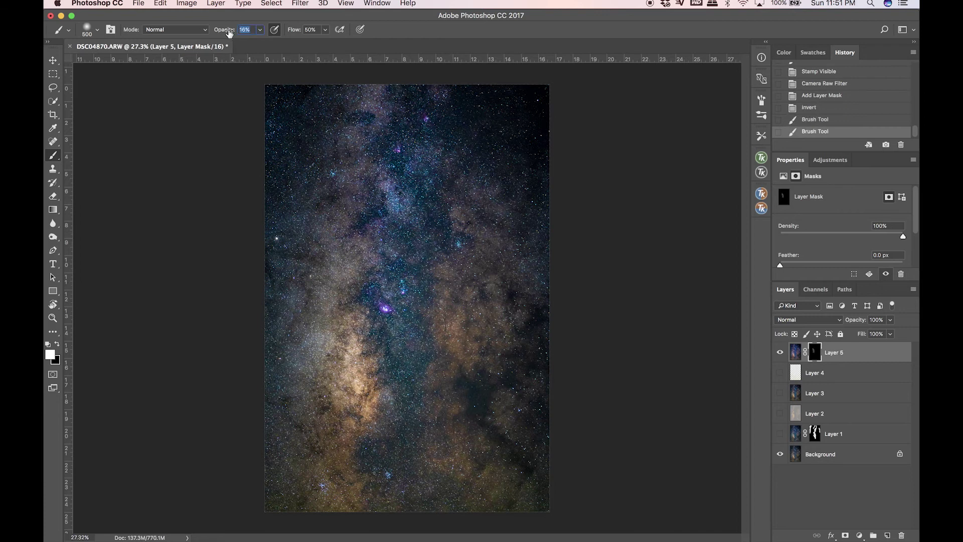
Paint more magenta into the sky and down the Milky Way core at 20% opacity.
type("20")
key("Return")
left_click(441, 299)
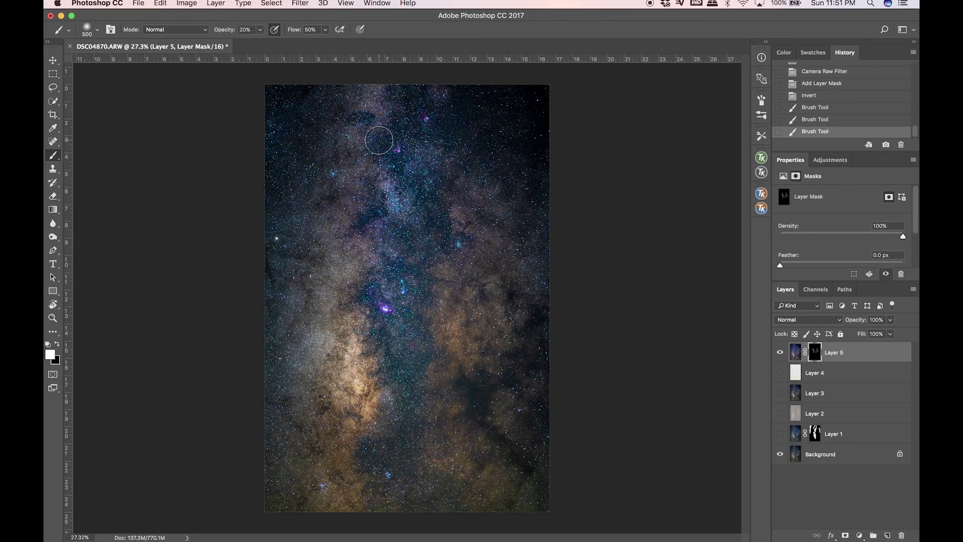
left_click(396, 85)
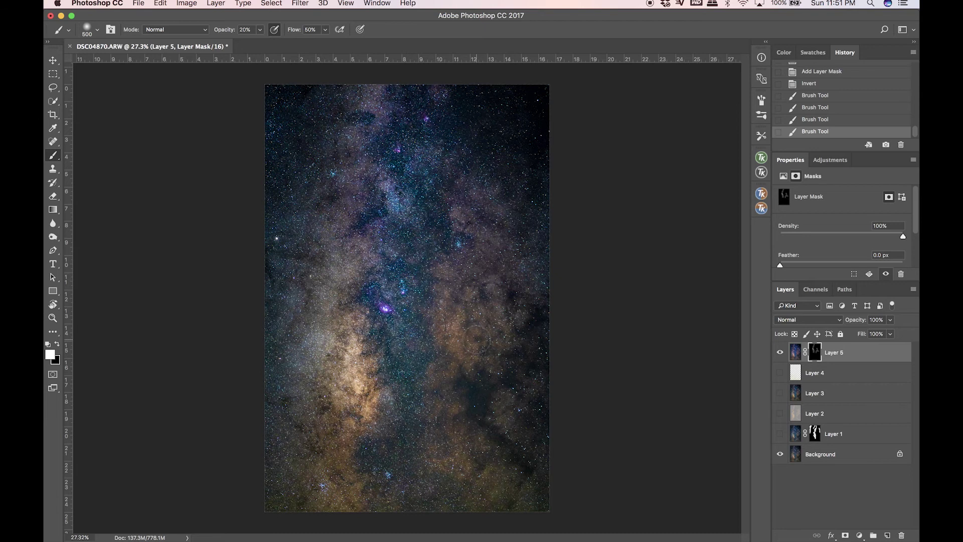
left_click(481, 340)
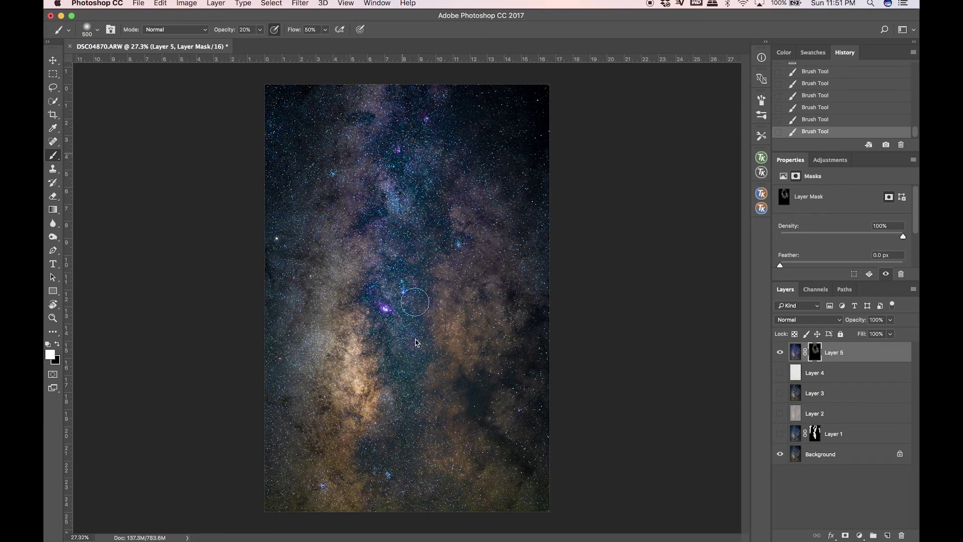
mouse_move(357, 329)
left_mouse_down()
mouse_move(308, 334)
mouse_move(418, 436)
mouse_move(428, 474)
mouse_move(389, 490)
left_mouse_up()
mouse_move(450, 198)
left_mouse_down()
mouse_move(477, 239)
mouse_move(473, 230)
left_mouse_up()
Turn Layers 4, 3 and 1 back on, compare Layer 5, and stamp visible into Layer 6.
left_click(780, 351)
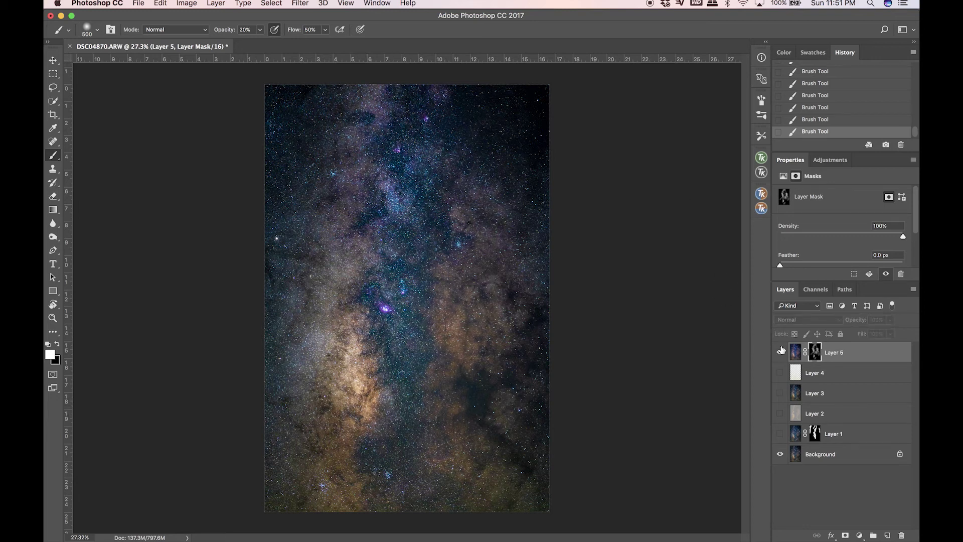
left_click_drag(780, 373, 779, 393)
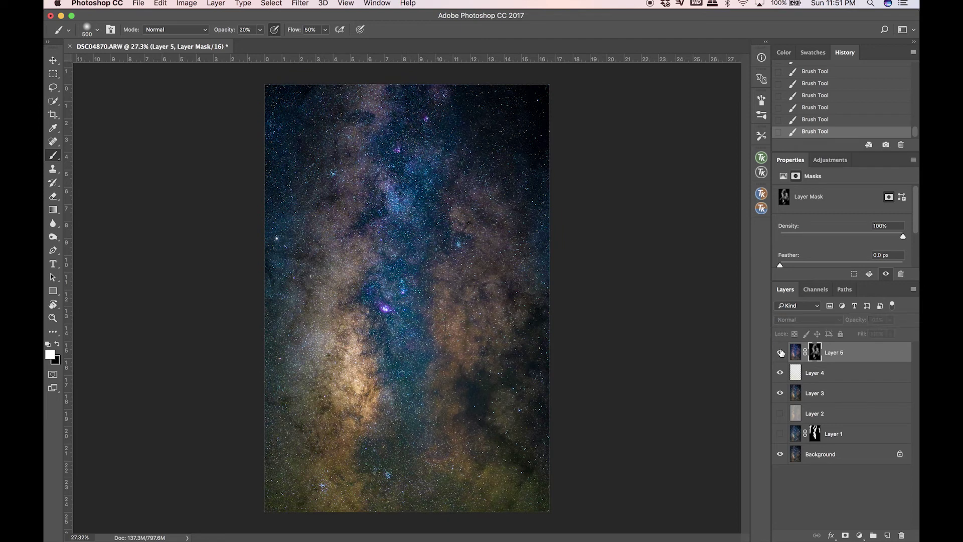
left_click(781, 352)
left_click(780, 434)
left_click(781, 352)
left_click(780, 352)
left_click(780, 353)
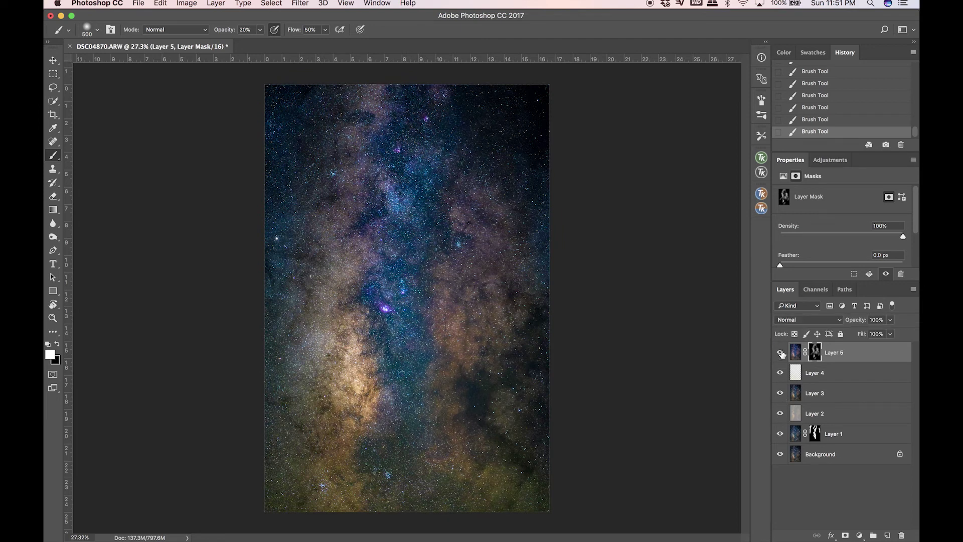
left_click_drag(820, 361, 787, 377)
key("super+alt+shift+e")
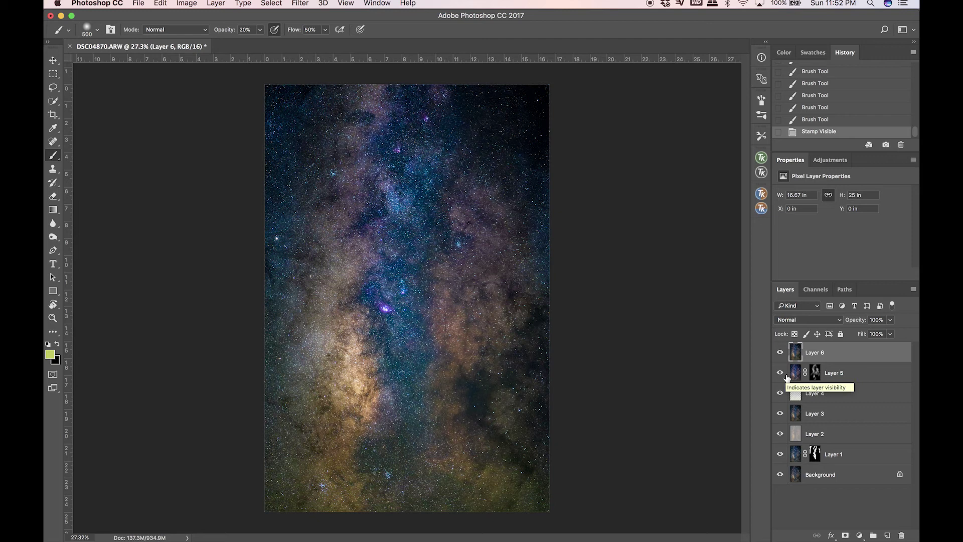
Open Camera Raw on Layer 6, raise Whites to +62 and lower Contrast.
left_click(322, 3)
mouse_move(300, 4)
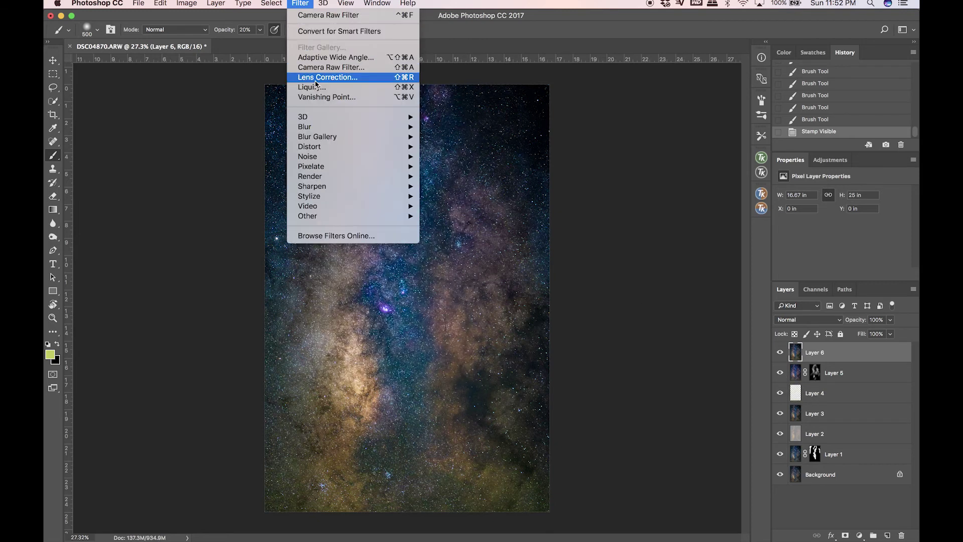
left_click(322, 76)
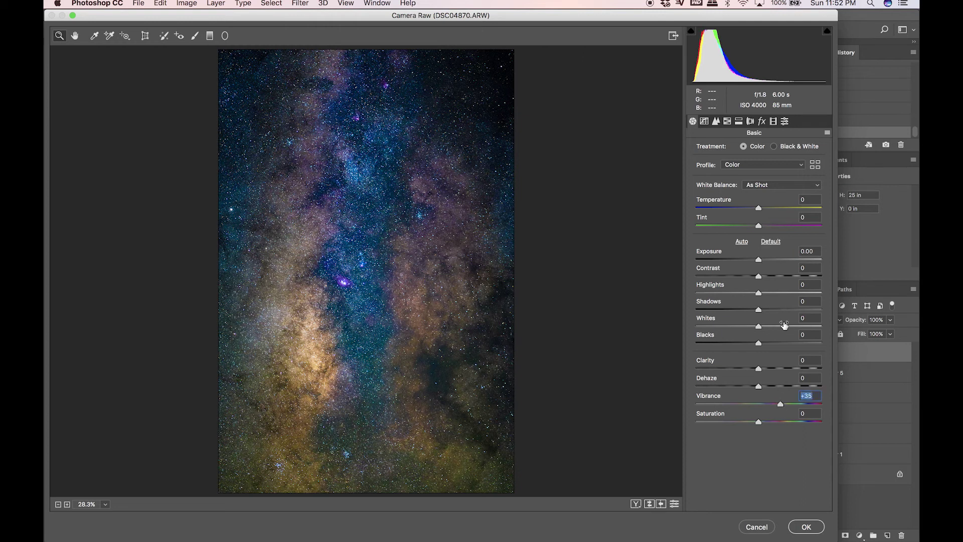
left_click_drag(786, 326, 795, 326)
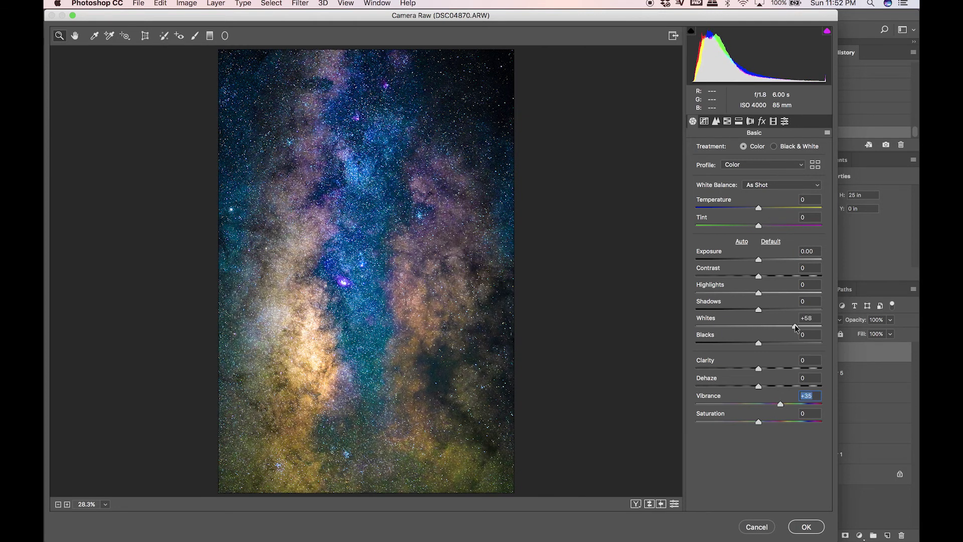
mouse_move(759, 276)
left_mouse_down()
mouse_move(743, 276)
mouse_move(751, 260)
left_mouse_up()
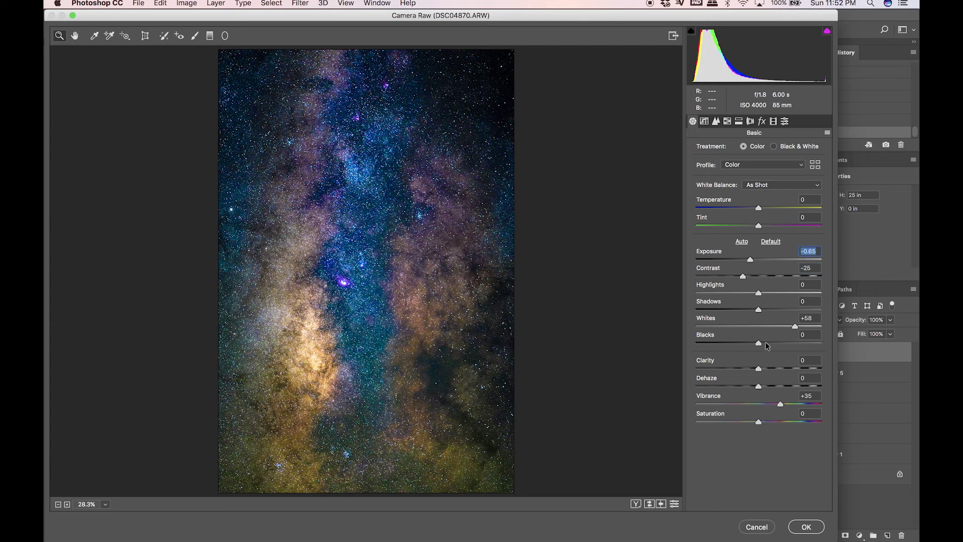
left_click_drag(795, 327, 798, 327)
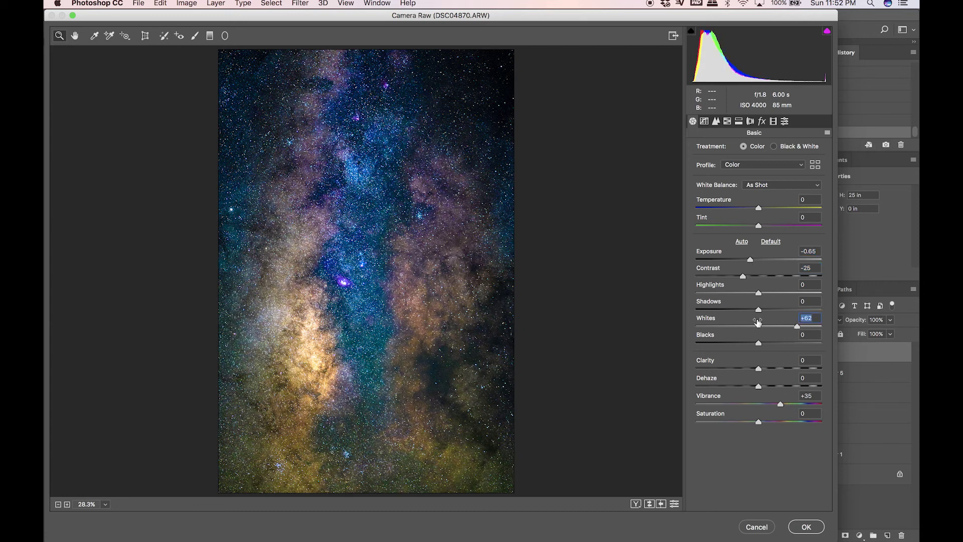
Set Highlights −18, Contrast −42, Exposure −0.90, compare before/after, and pick the Graduated Filter.
left_click(735, 293)
left_click(733, 276)
left_click_drag(752, 260, 749, 260)
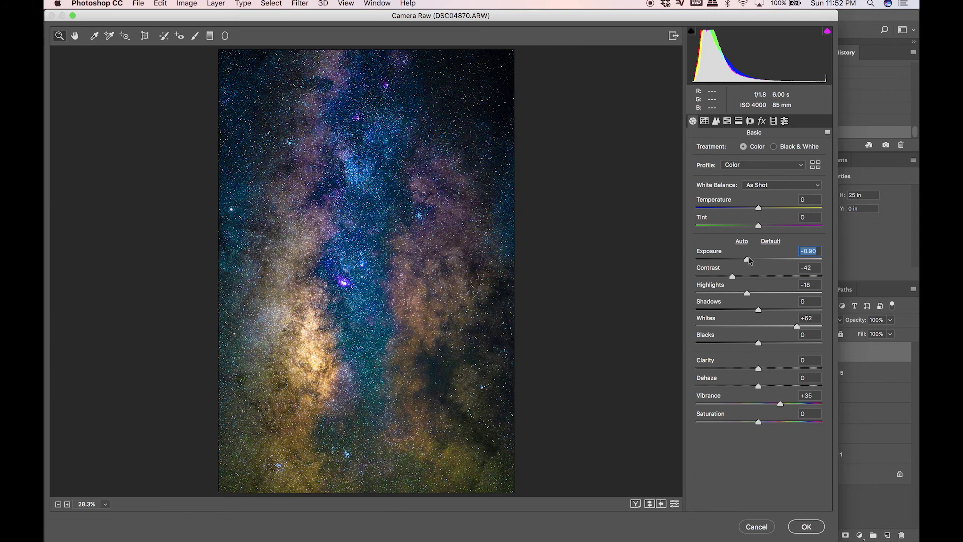
left_click(651, 504)
left_click(650, 504)
left_click(210, 35)
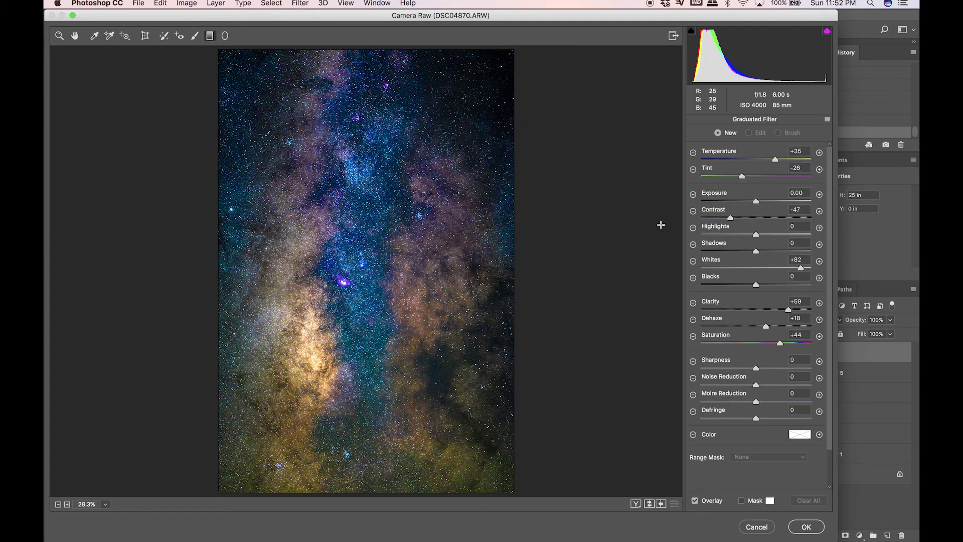
double_click(773, 305)
double_click(775, 326)
double_click(774, 336)
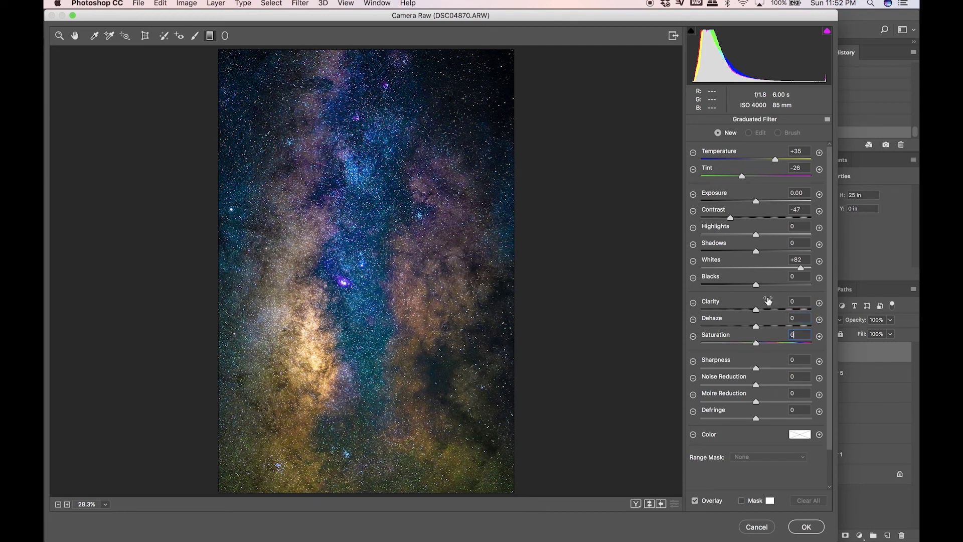
double_click(773, 261)
double_click(771, 212)
left_click(774, 153)
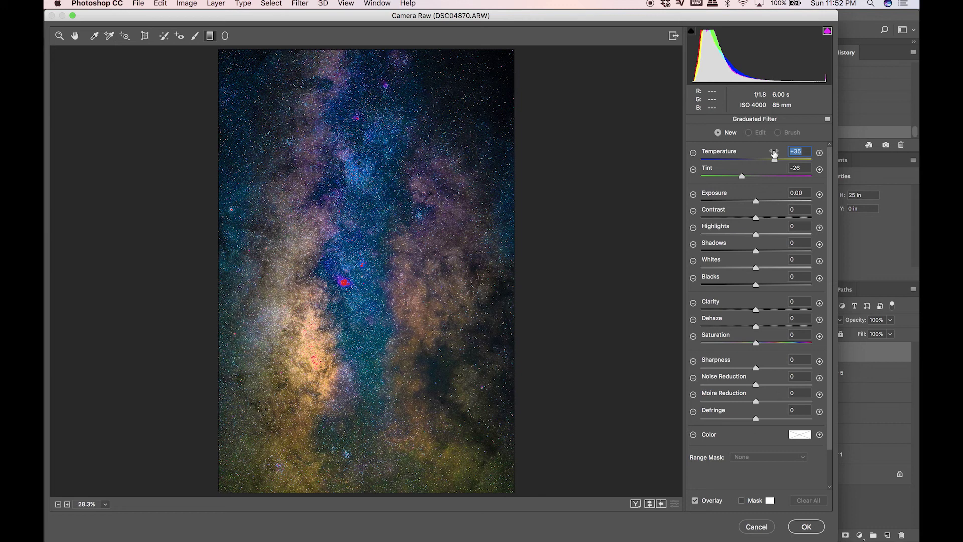
double_click(775, 153)
double_click(774, 170)
left_click_drag(511, 216, 431, 217)
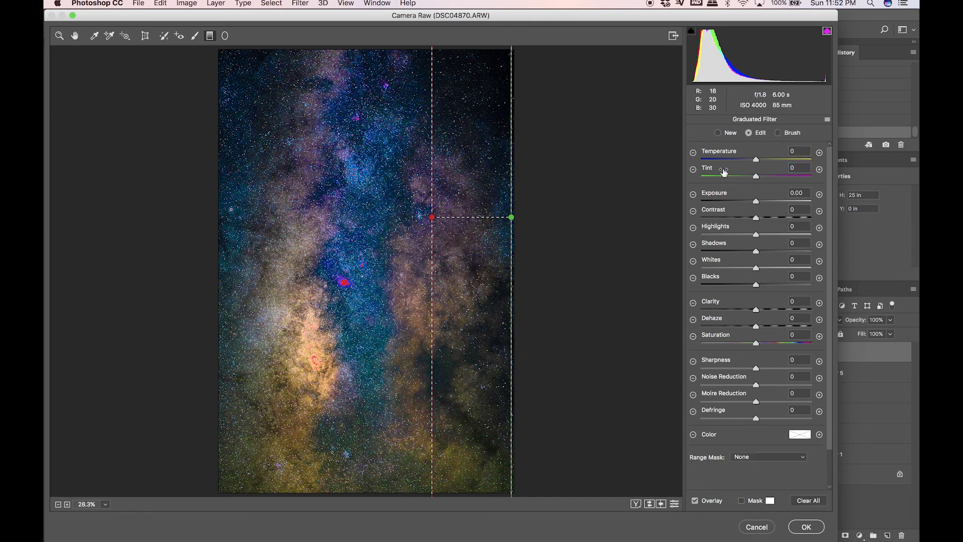
left_click_drag(755, 201, 752, 202)
left_click_drag(253, 280, 315, 280)
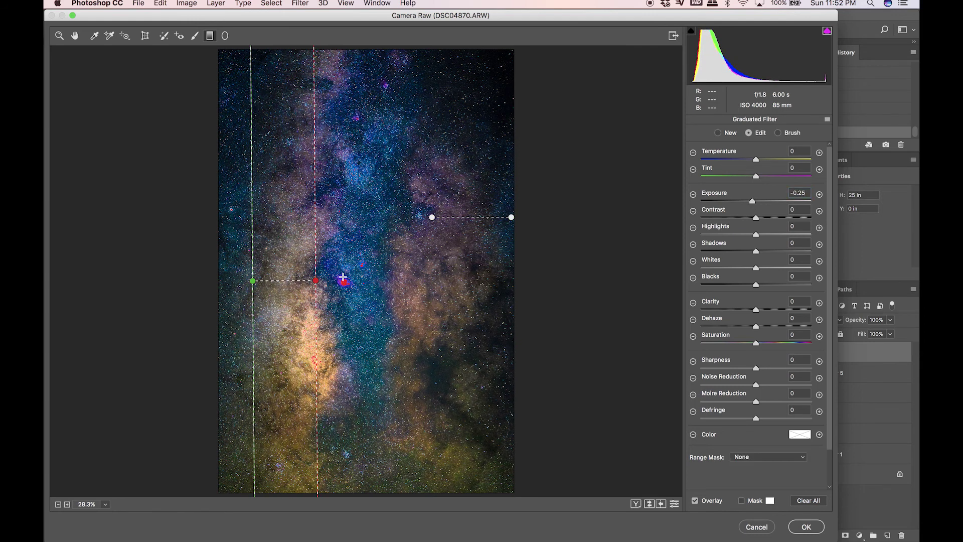
left_click(59, 35)
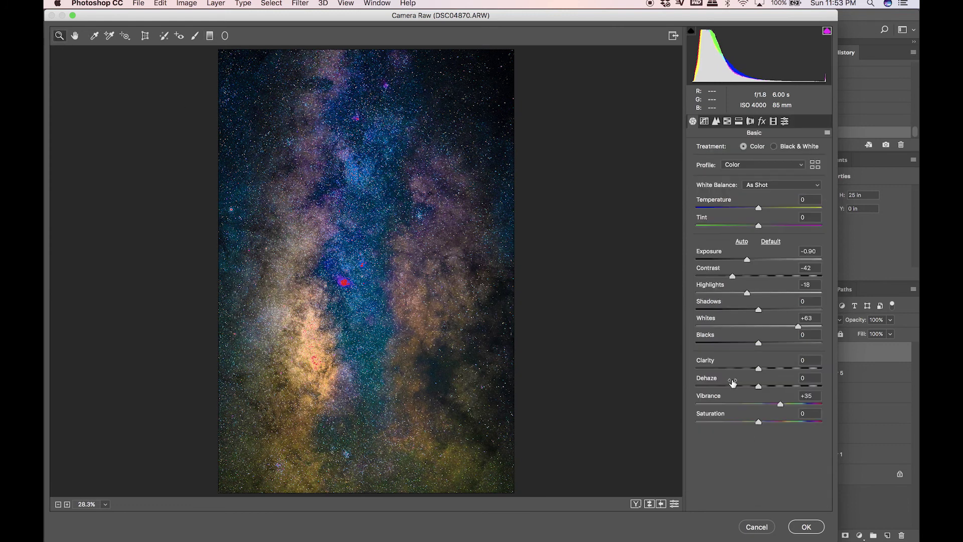
left_click(815, 531)
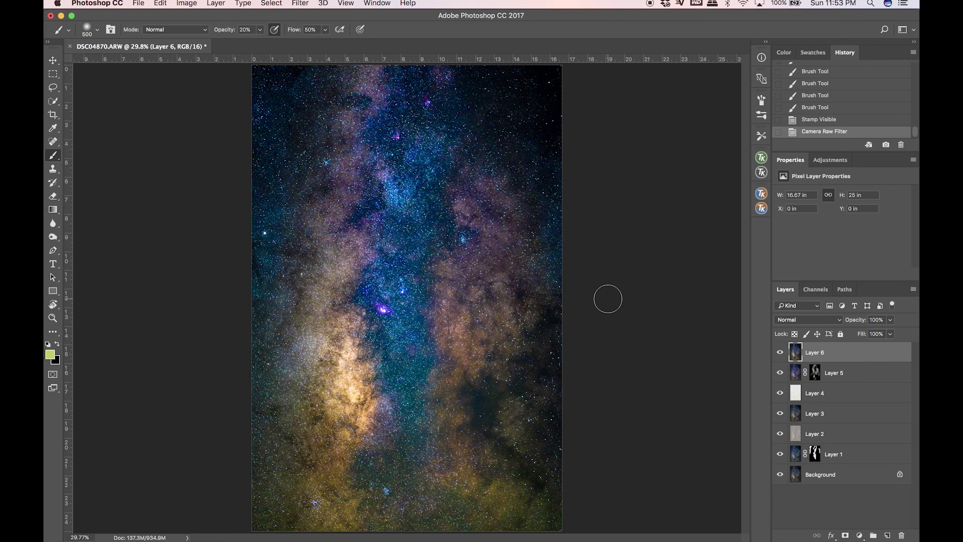
key("super+minus")
left_click(780, 352)
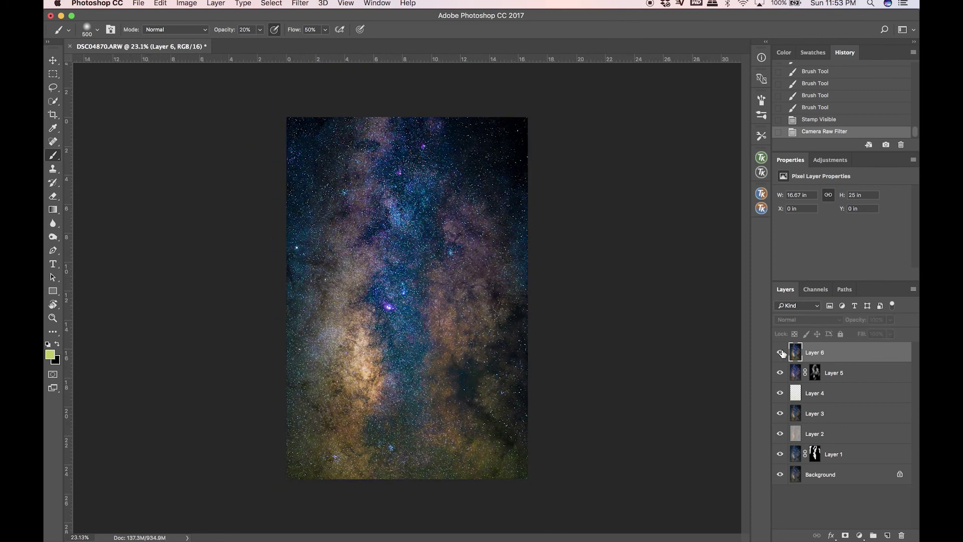
left_click(780, 352)
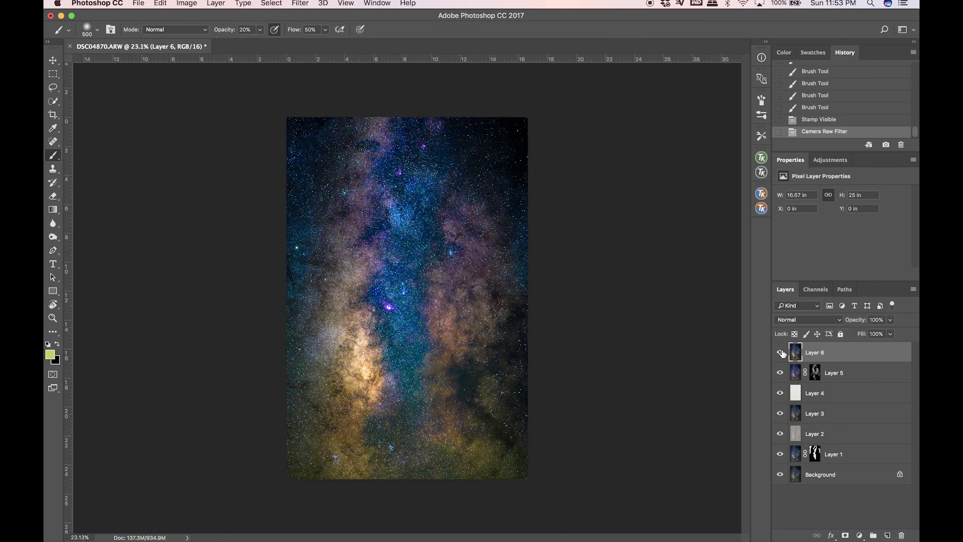
left_click(781, 352)
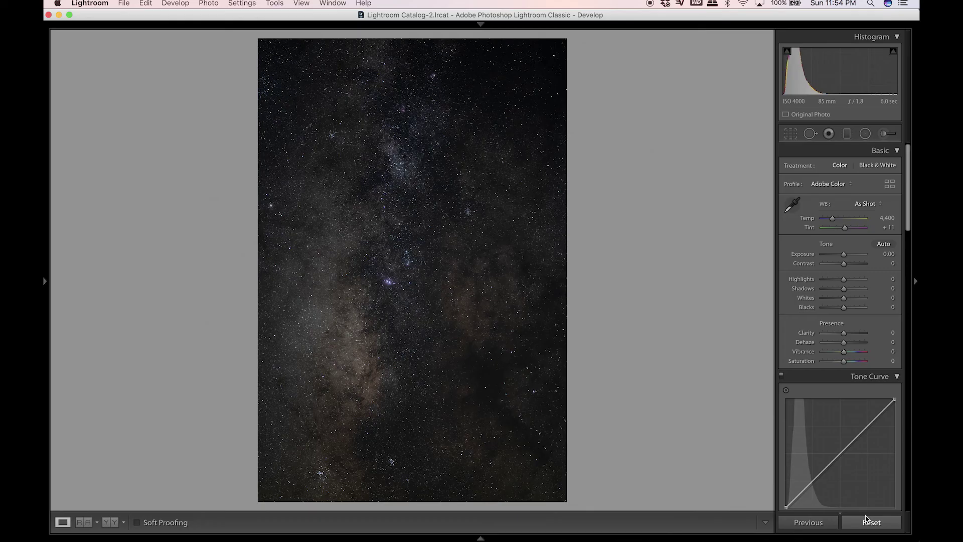
Undo the Reset to restore the Basic edits: Tint +13, Exposure −0.20, Dehaze +32, Vibrance +56.
key("super+z")
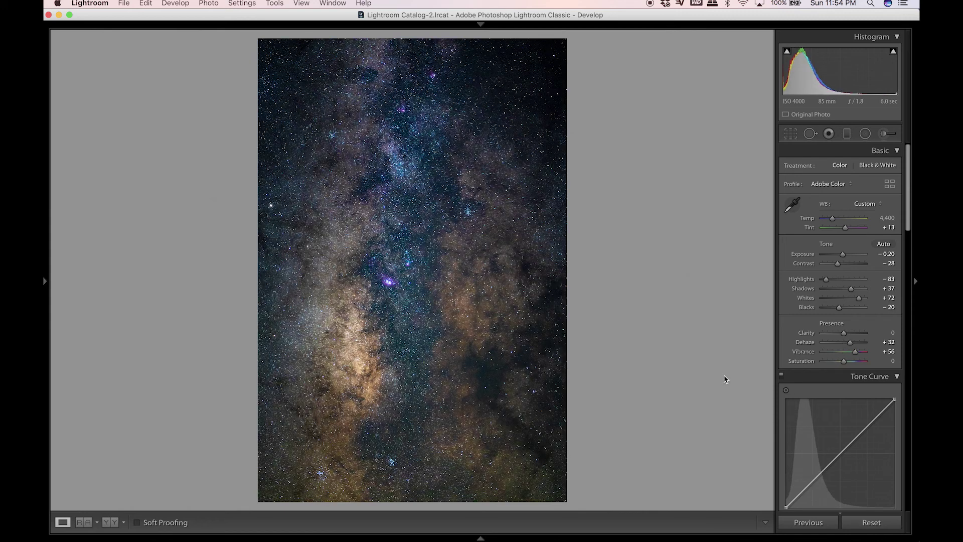
Return to Photoshop and toggle Layer 6 off and on for a before/after view.
left_click(618, 507)
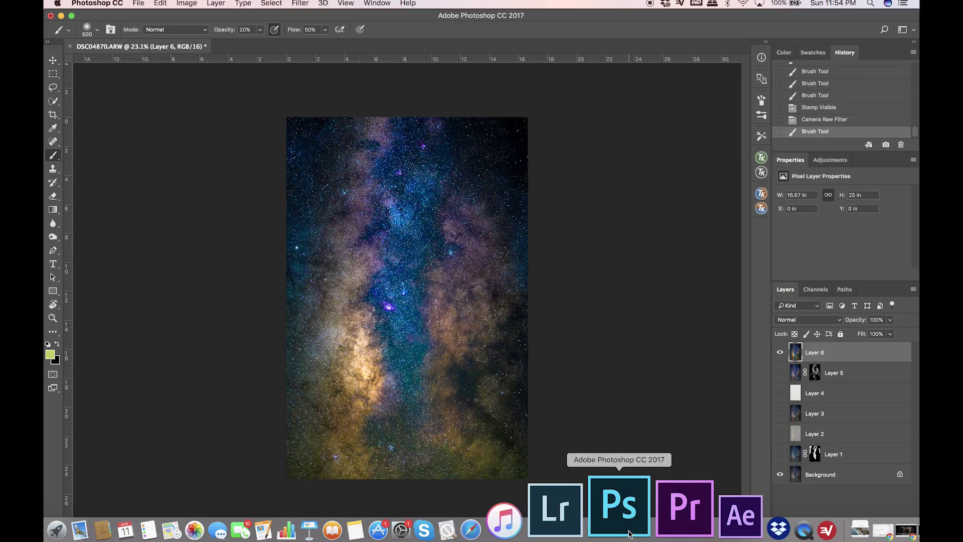
left_click(777, 353)
left_click(777, 353)
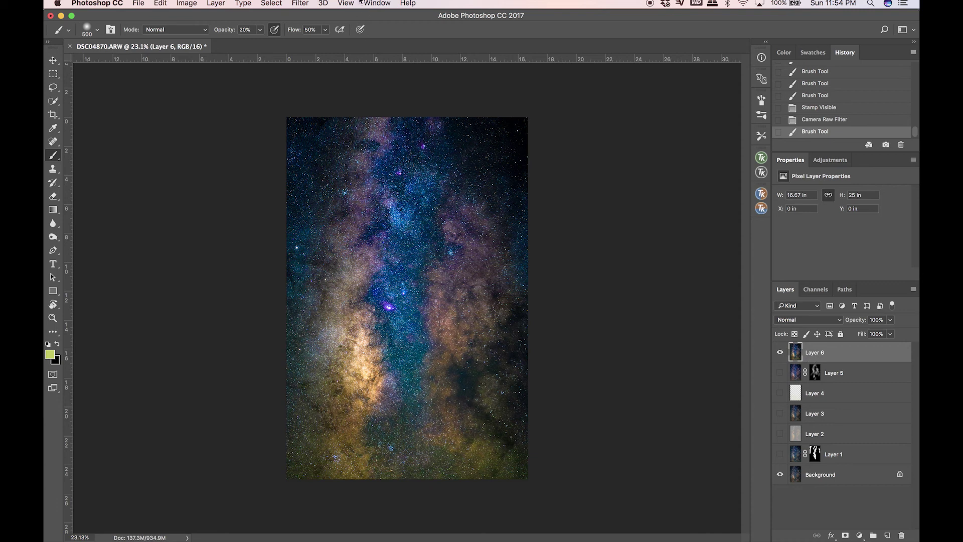
Stamp visible into Layer 7 and apply a Camera Raw Filter with Clarity +59.
key("super+alt+shift+e")
left_click(307, 4)
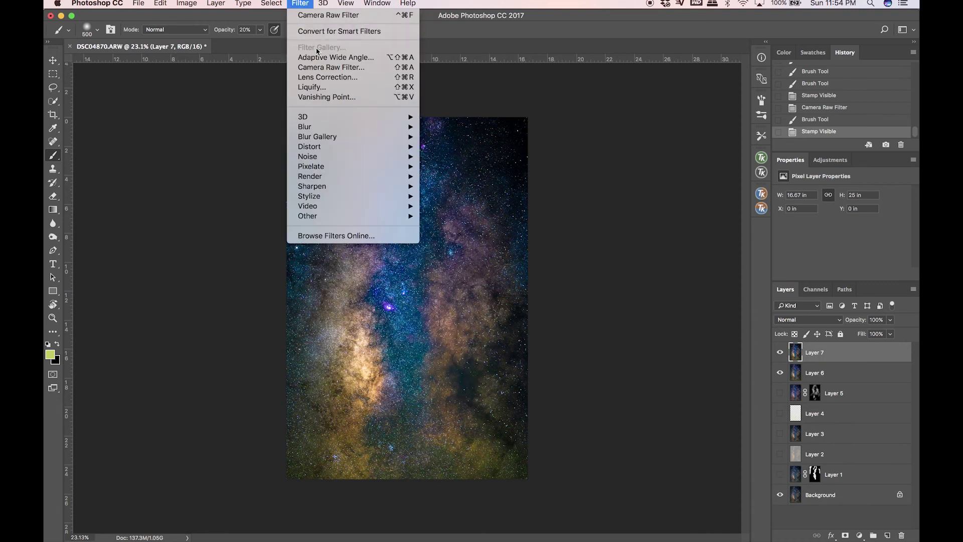
left_click(347, 67)
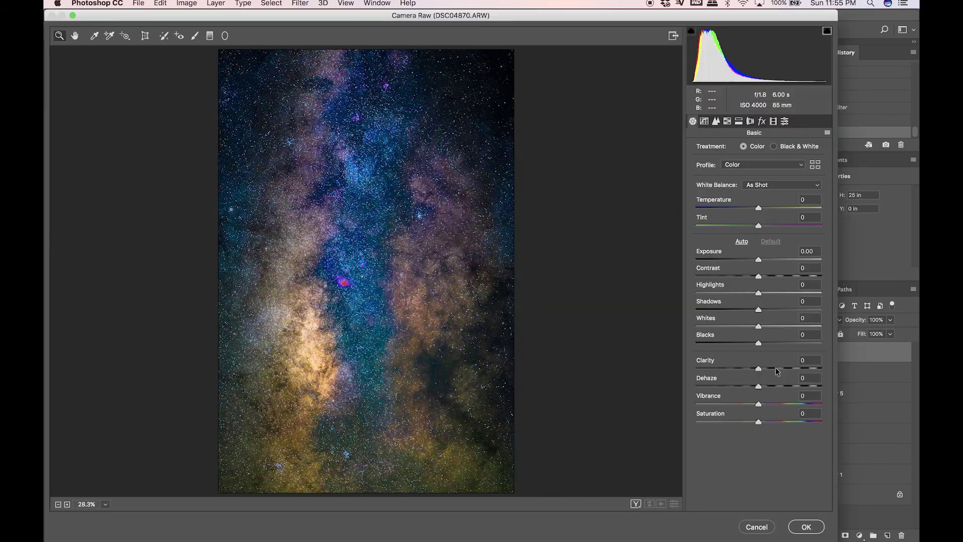
left_click_drag(778, 369, 795, 369)
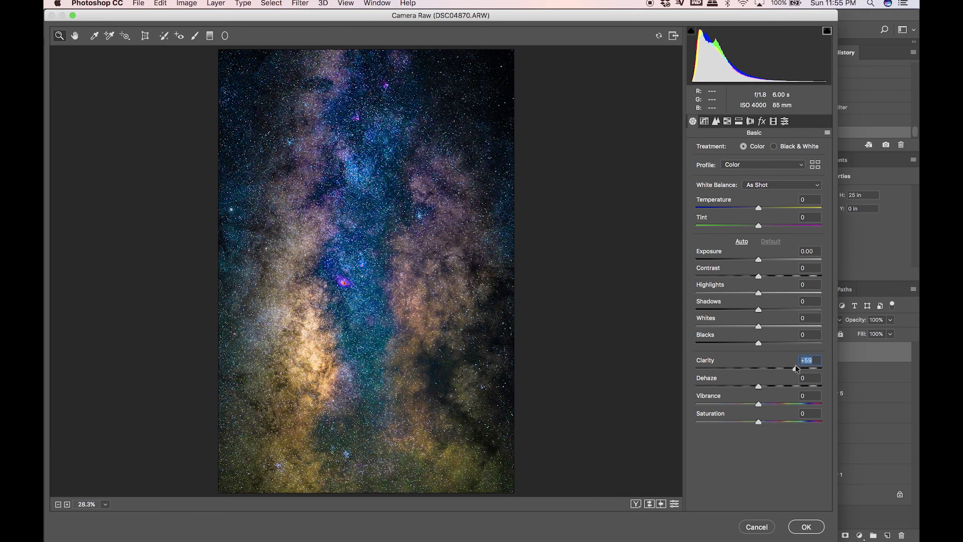
left_click(797, 528)
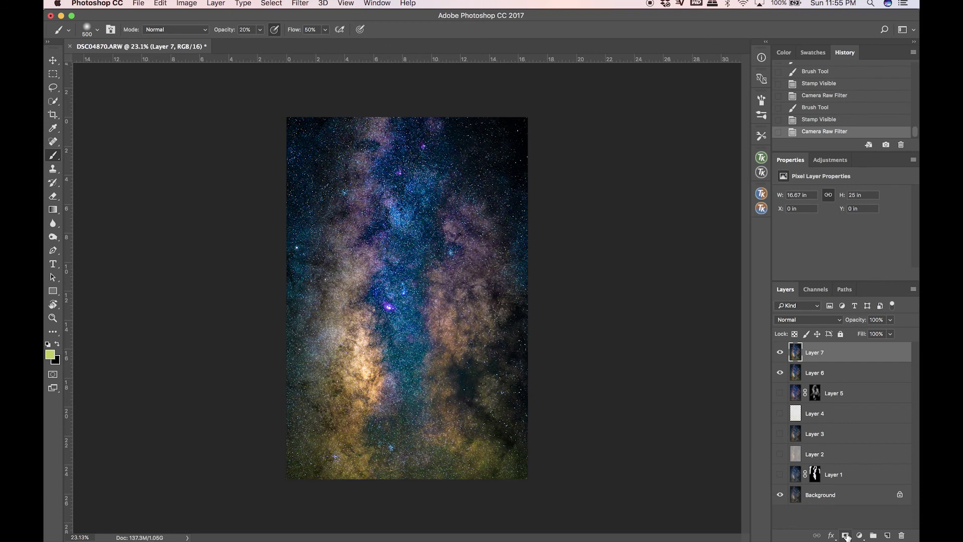
Add an inverted mask to Layer 7 and paint its clarity back into the galactic core at 67% opacity.
left_click(846, 535)
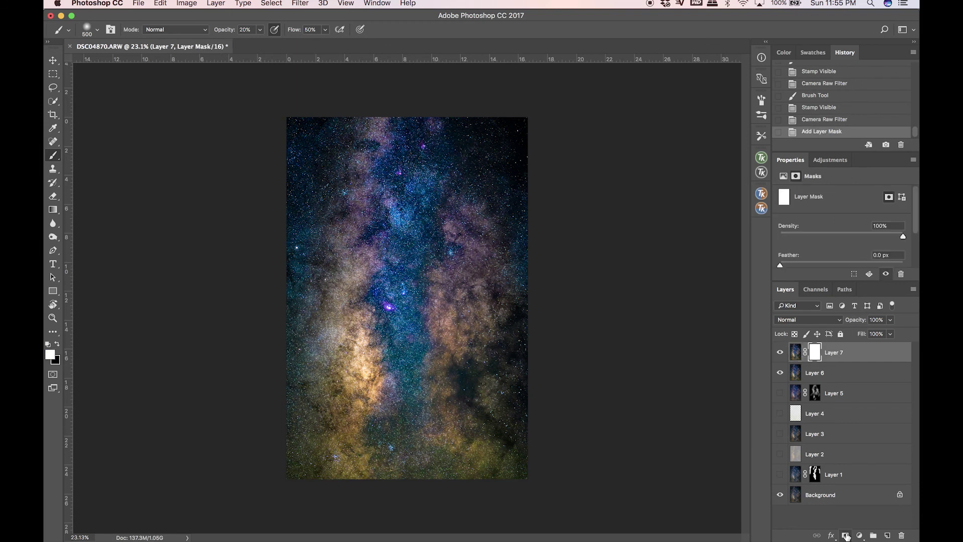
key("super+i")
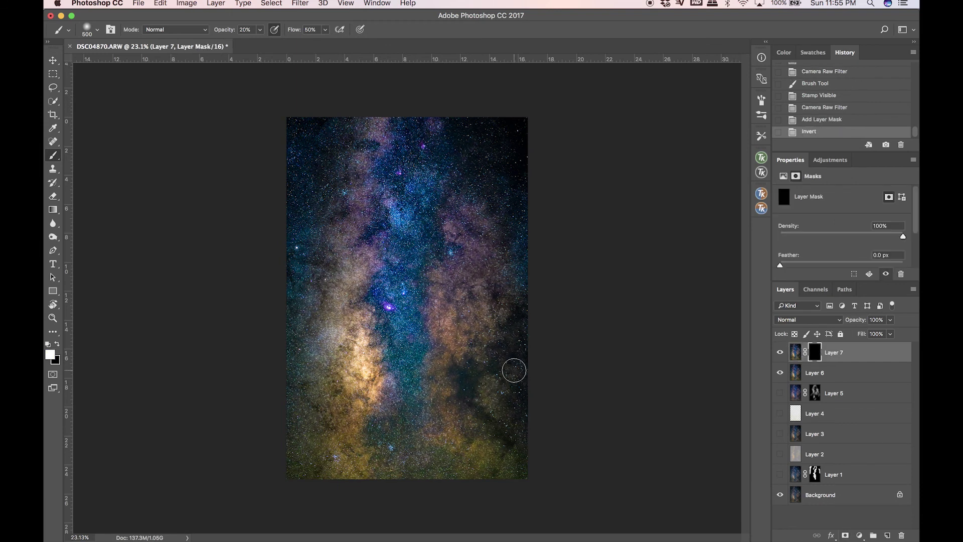
key("super+0")
key("bracketleft")
key("bracketleft")
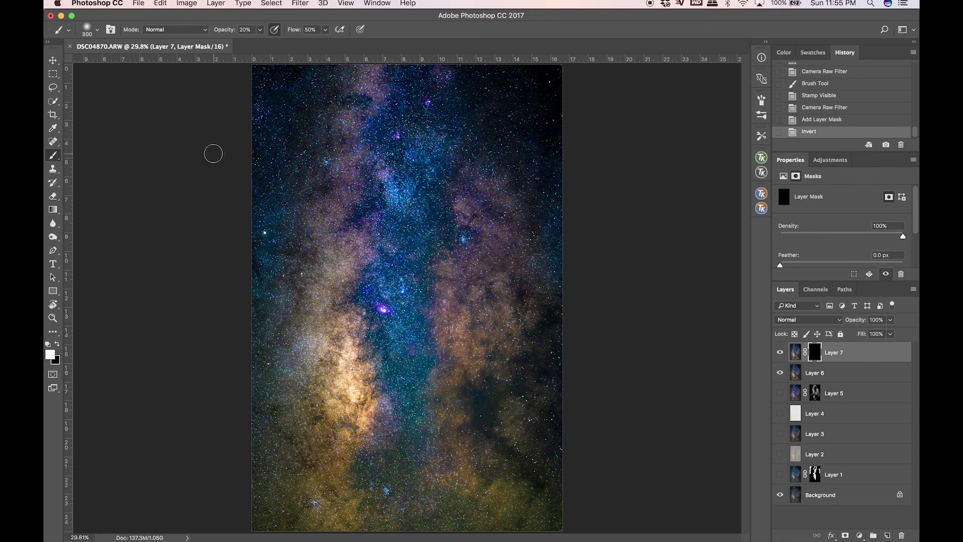
left_click_drag(225, 30, 248, 31)
mouse_move(457, 427)
left_mouse_down()
mouse_move(473, 402)
mouse_move(447, 430)
left_mouse_up()
mouse_move(445, 310)
left_mouse_down()
mouse_move(489, 206)
mouse_move(342, 237)
mouse_move(317, 496)
left_mouse_up()
key("0")
key("bracketright")
key("bracketright")
key("bracketright")
key("bracketright")
key("bracketright")
key("super+minus")
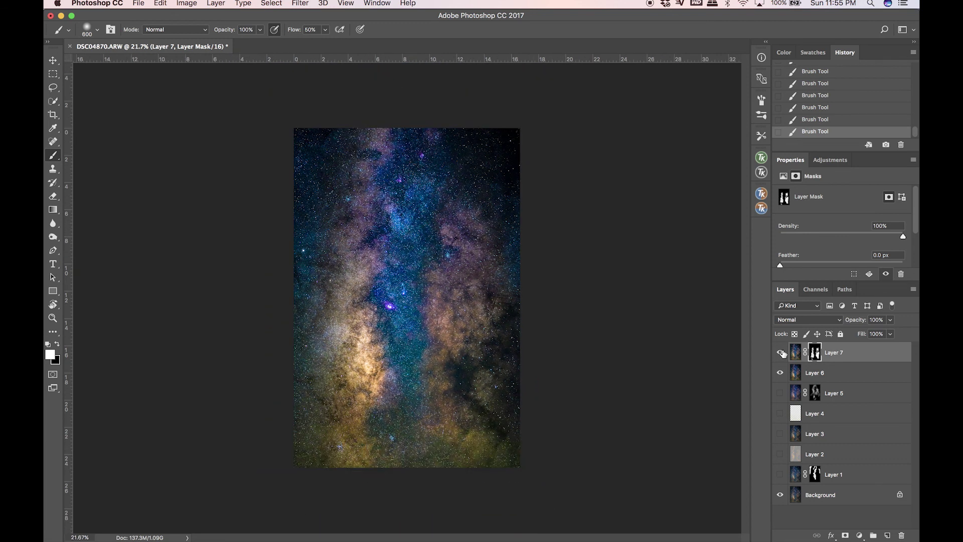
left_click(781, 353)
Stamp visible into Layer 8, hide Layer 6, and duplicate Layer 8.
key("super+alt+shift+e")
left_click(779, 393)
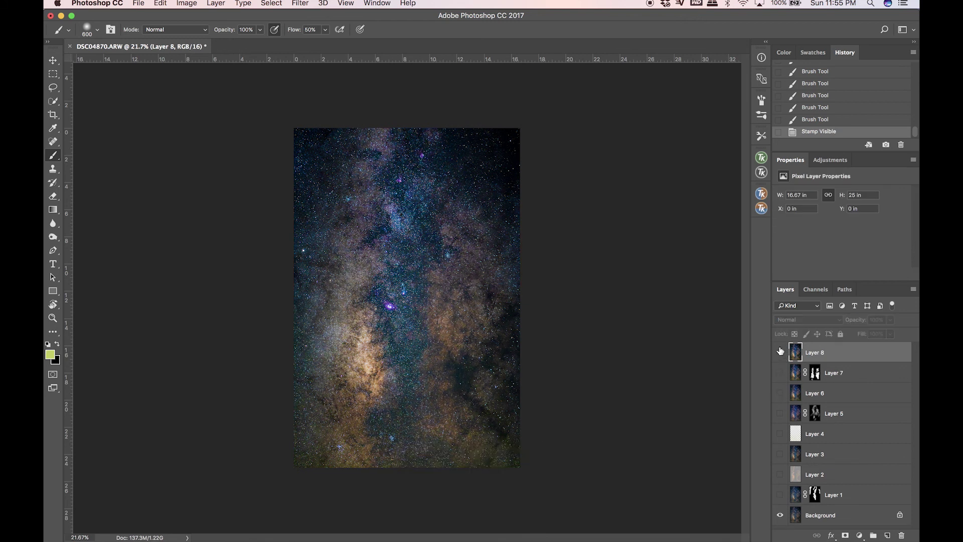
left_click(780, 352)
left_click(780, 352)
key("super+j")
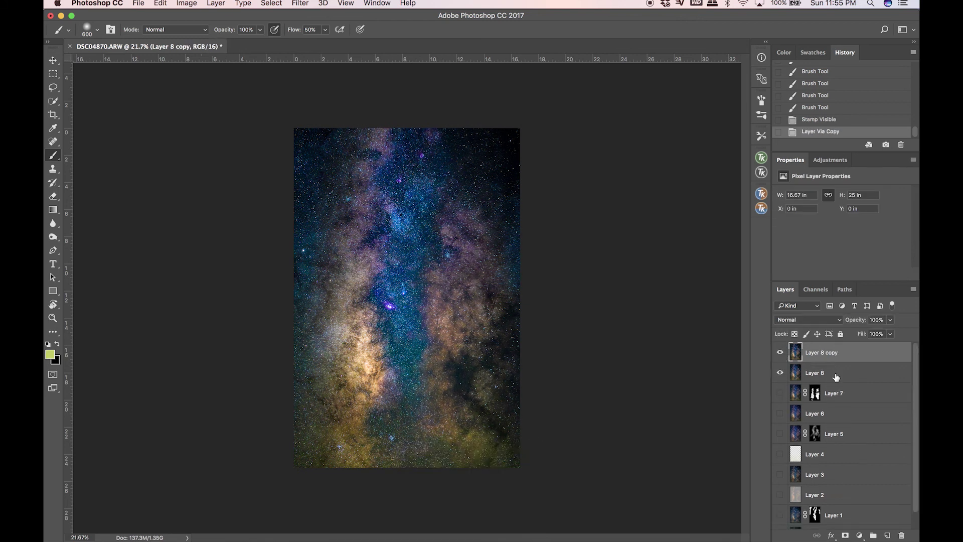
Add a Vibrance adjustment layer with Vibrance set to +24.
left_click(860, 534)
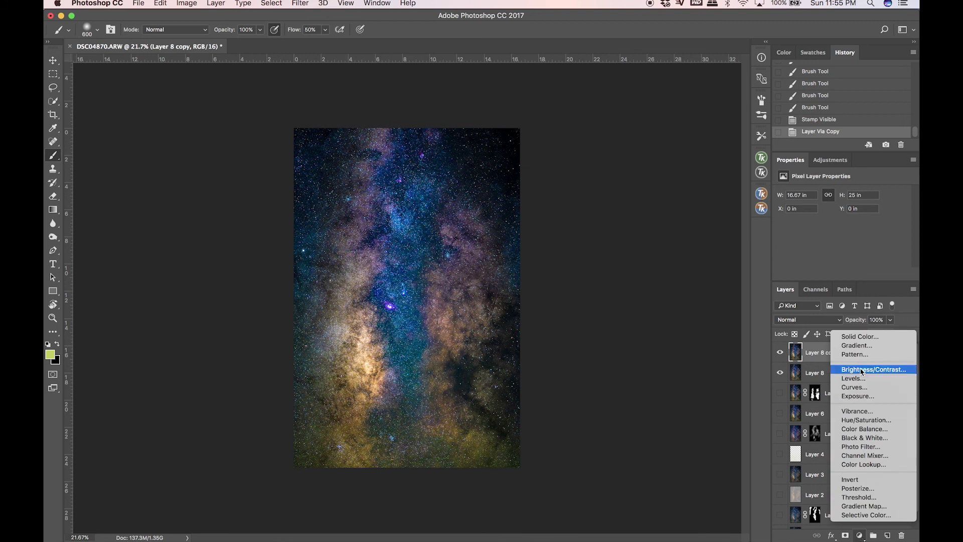
left_click(858, 412)
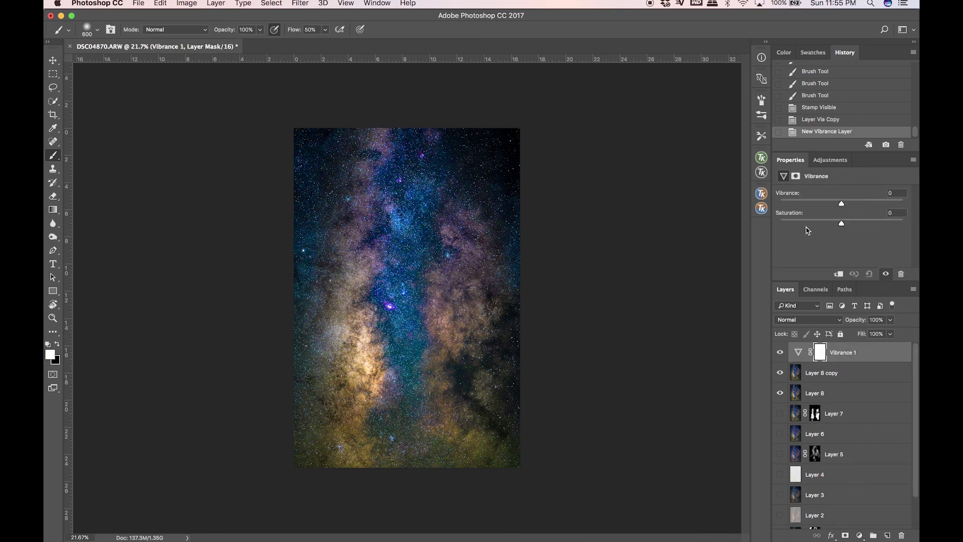
mouse_move(841, 203)
left_mouse_down()
mouse_move(867, 202)
mouse_move(809, 204)
mouse_move(855, 203)
left_mouse_up()
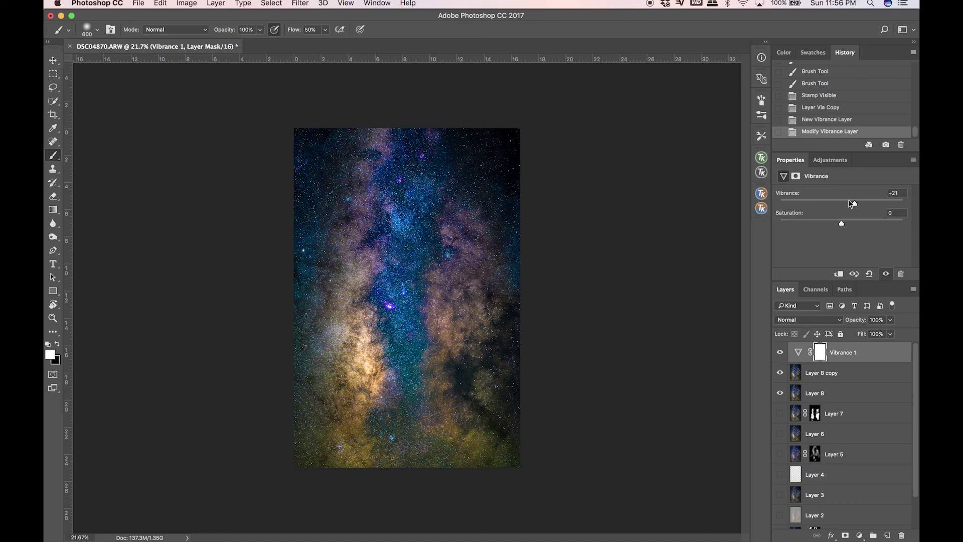
scroll(689, 289, "up", 2)
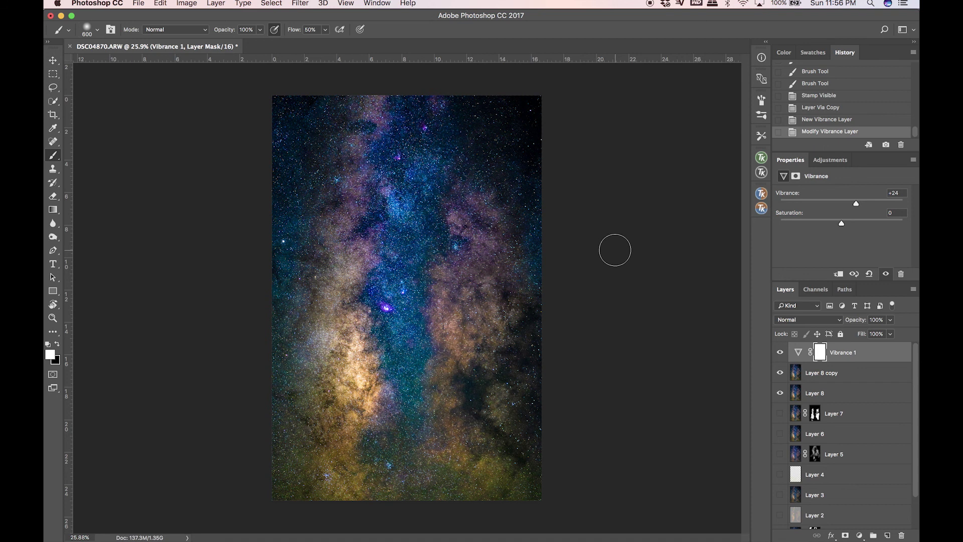
Compare Vibrance 1 on and off, stamp visible into Layer 9, and hide the layers beneath it.
left_click(778, 353)
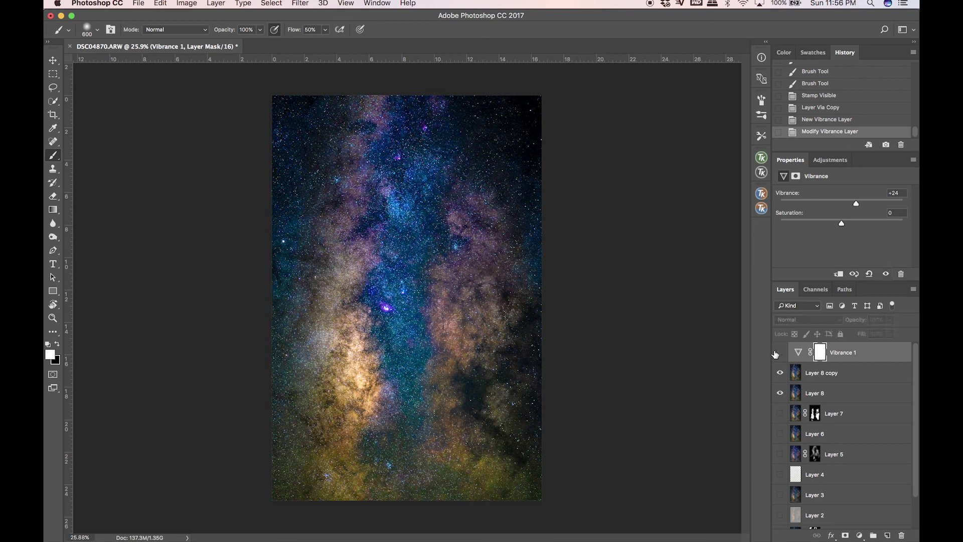
left_click(778, 353)
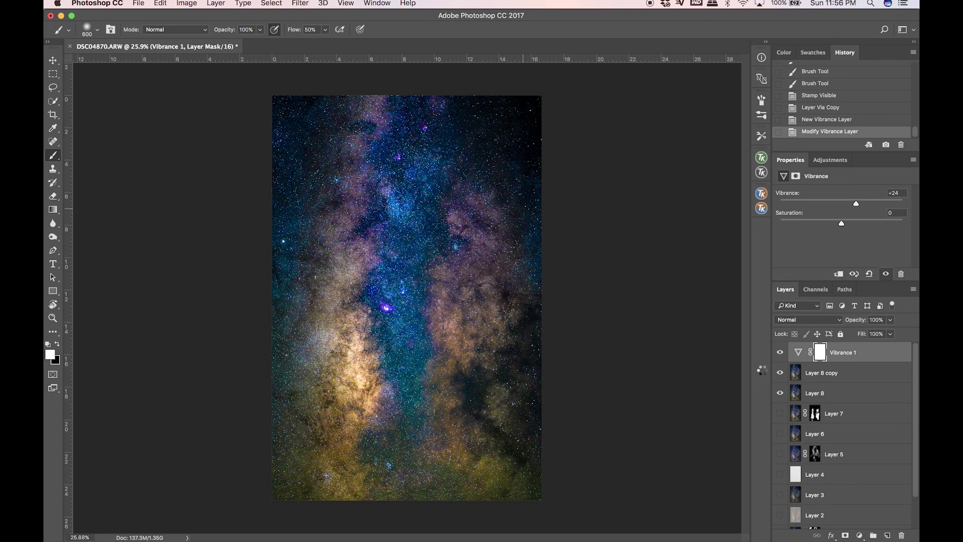
key("super+alt+shift+e")
left_click_drag(780, 374, 781, 419)
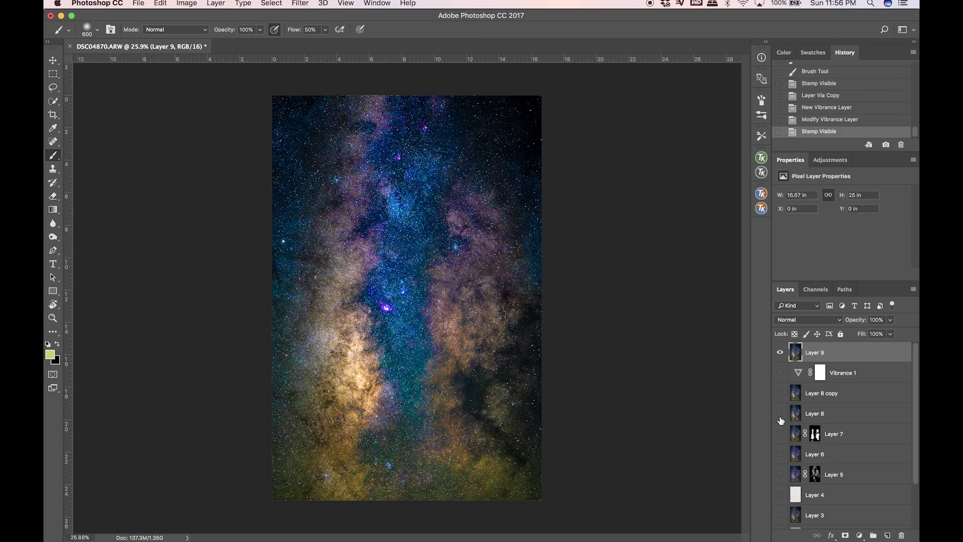
left_click(781, 353)
left_click(781, 352)
key("super+minus")
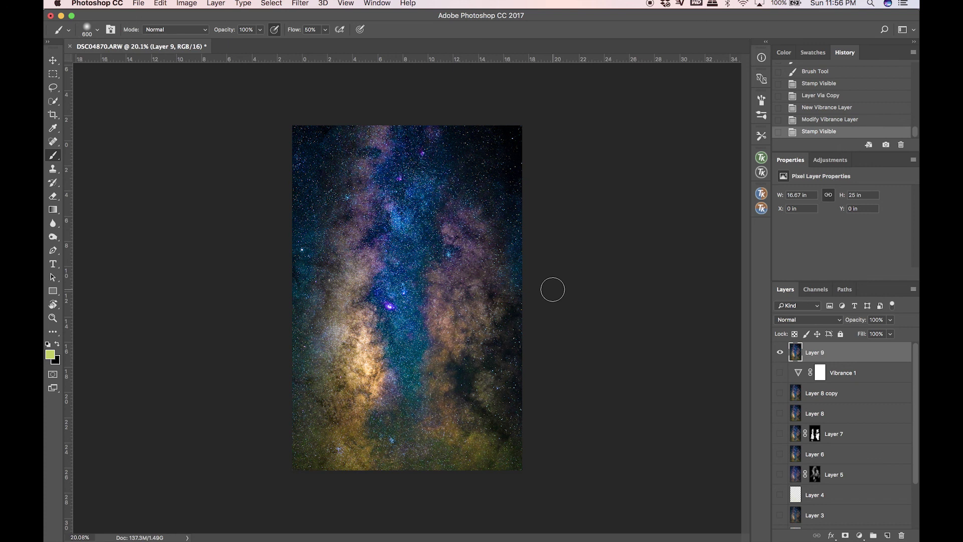
scroll(552, 290, "up", 1)
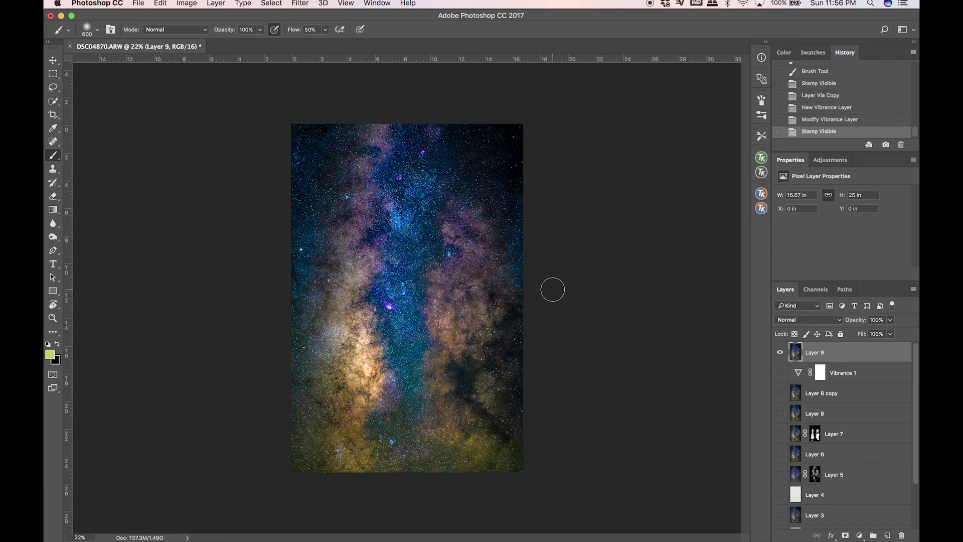
scroll(553, 289, "up", 1)
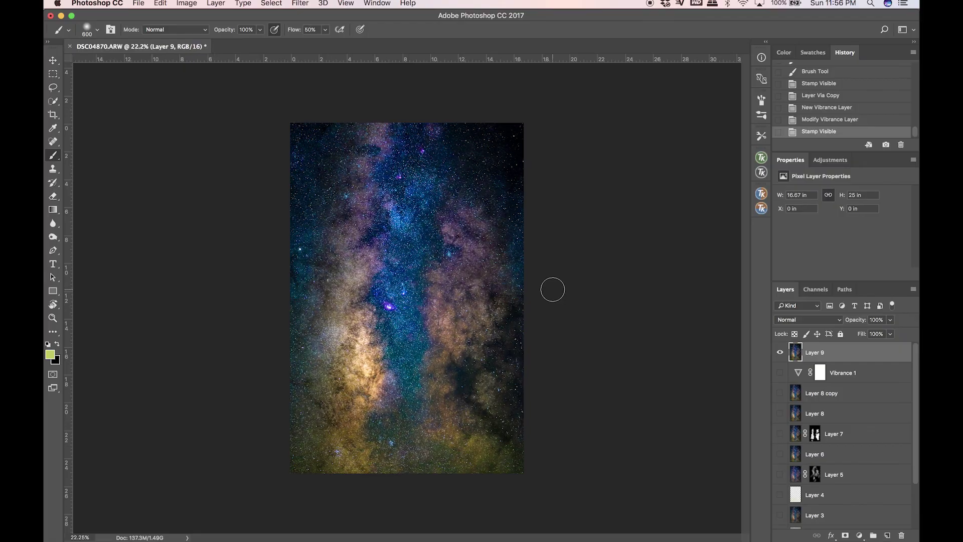